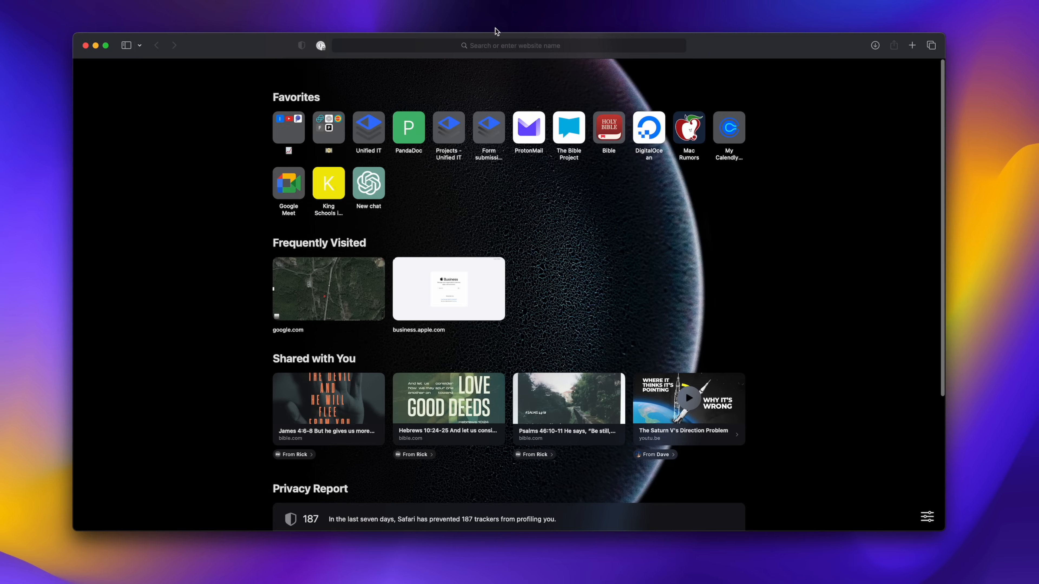
Open the gateway's page at 192.168.1.1 and start the UDM Pro setup
{"action": "left_click", "coordinate": [498, 48]}
{"action": "type", "text": "192.168.1.1"}
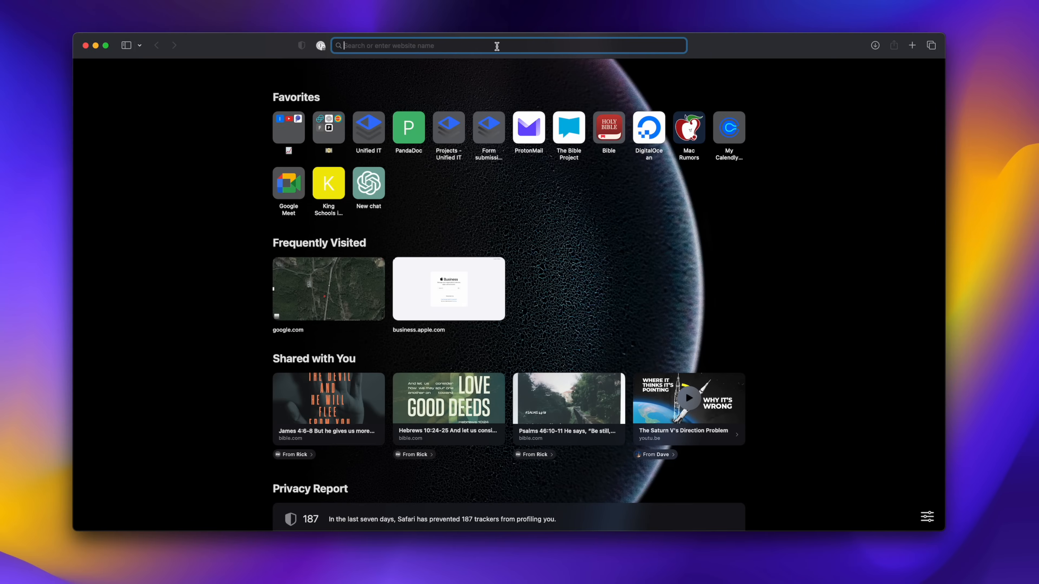
{"action": "key", "text": "Return"}
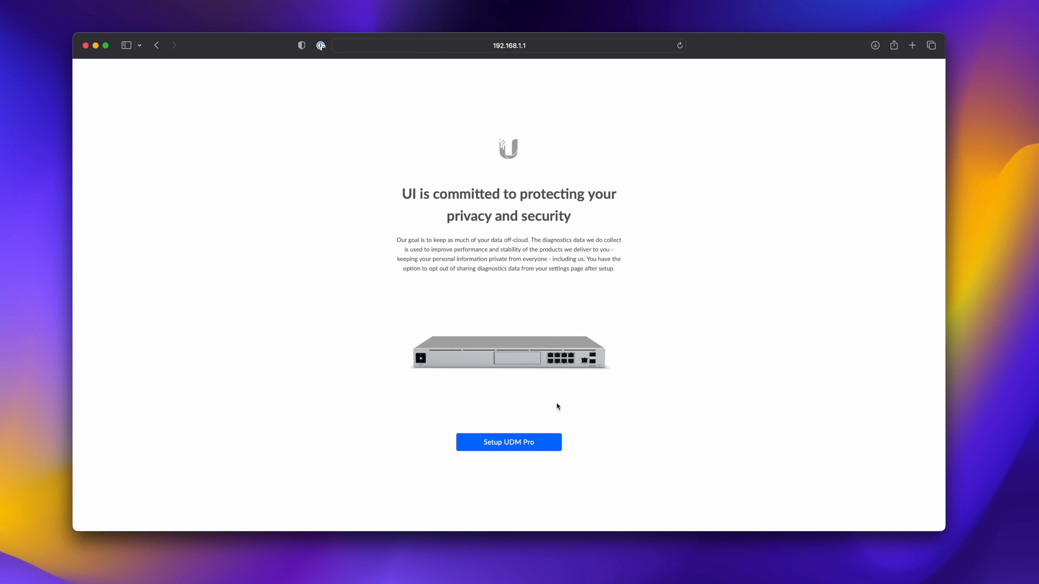
{"action": "left_click", "coordinate": [541, 444]}
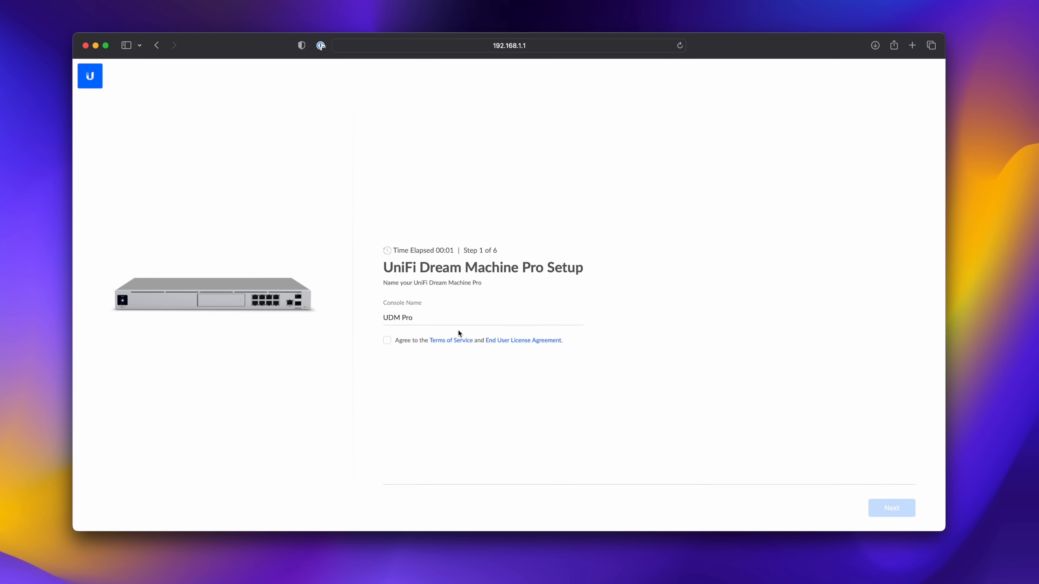
Name the console "Contoso - Florida Branch", agree to the terms and license agreement, and continue to the sign-in stage
{"action": "triple_click", "coordinate": [459, 322]}
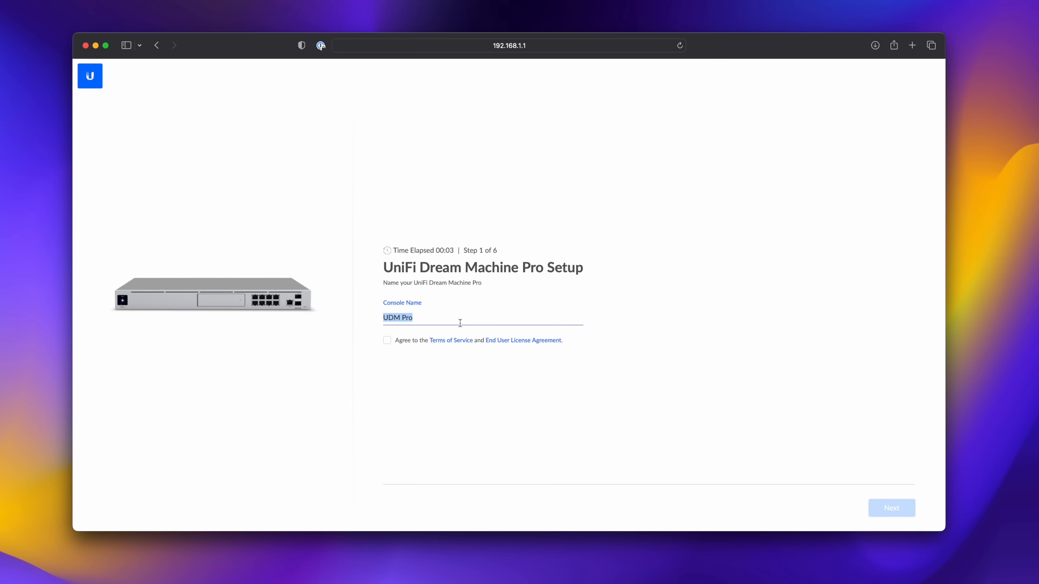
{"action": "key", "text": "BackSpace"}
{"action": "type", "text": "Contoso - Fld"}
{"action": "type", "text": "rida Branch"}
{"action": "left_click", "coordinate": [387, 341]}
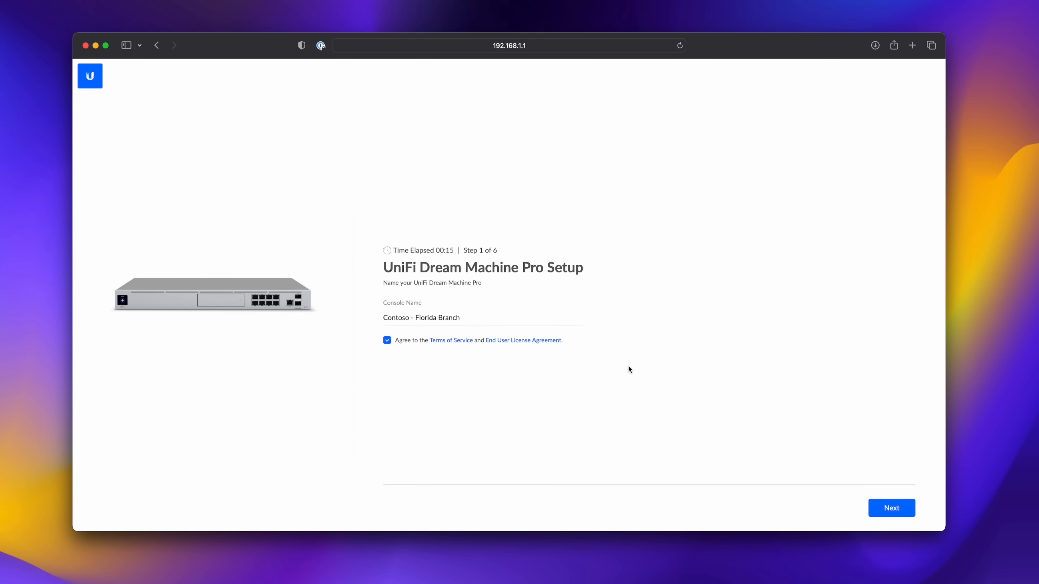
{"action": "left_click", "coordinate": [891, 509]}
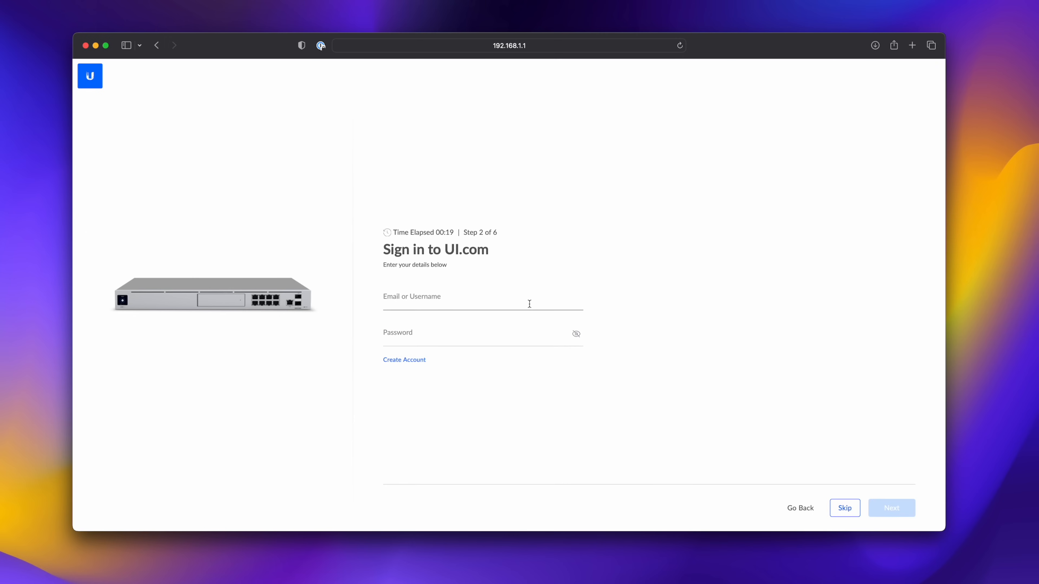
Sign in with the UI.com account and continue the setup without restoring a backup
{"action": "left_click", "coordinate": [529, 304]}
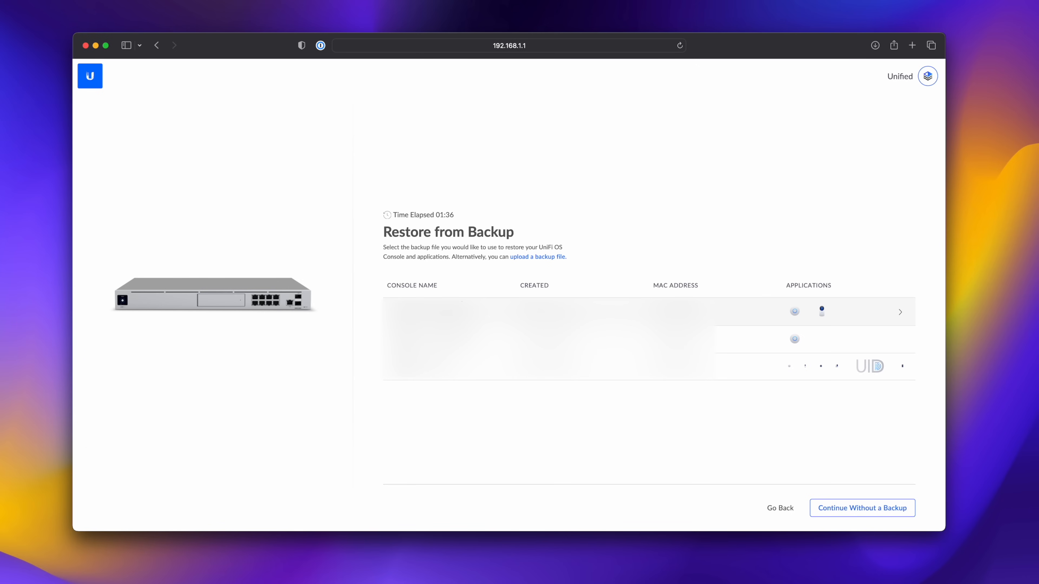
{"action": "left_click", "coordinate": [870, 515]}
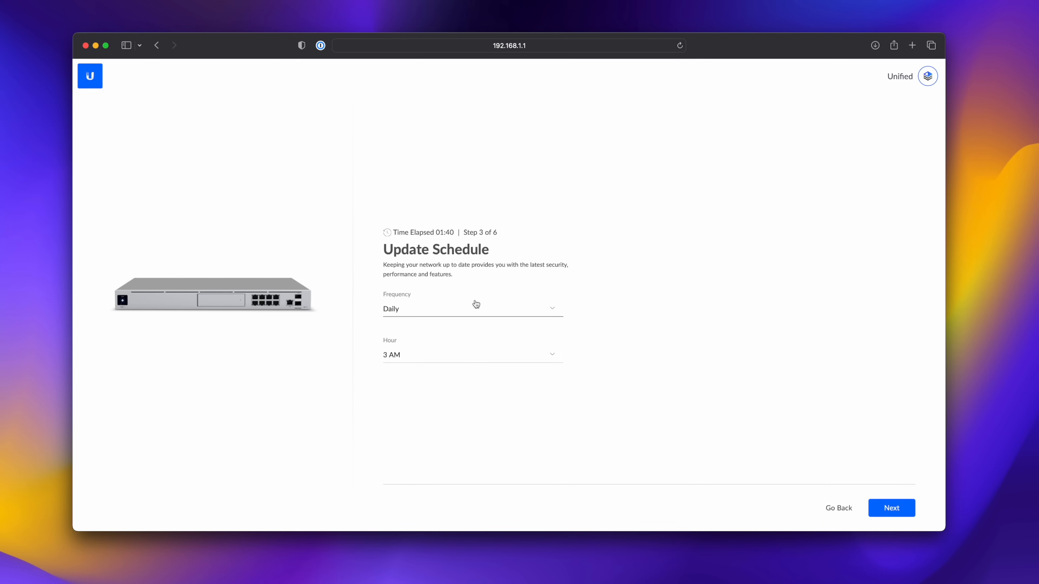
Set the update schedule frequency to Disabled and continue the setup
{"action": "left_click", "coordinate": [475, 308]}
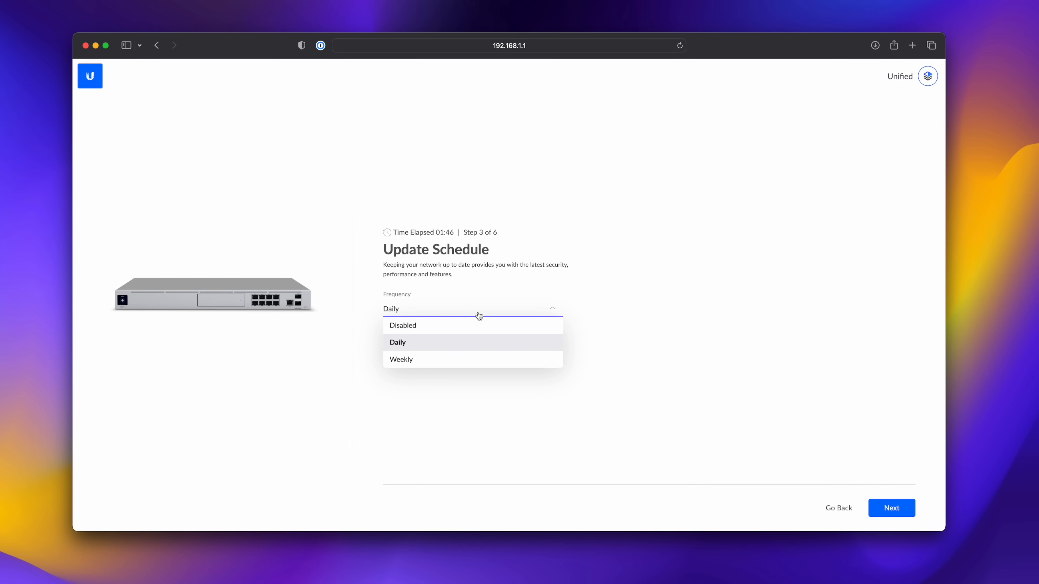
{"action": "left_click", "coordinate": [479, 326]}
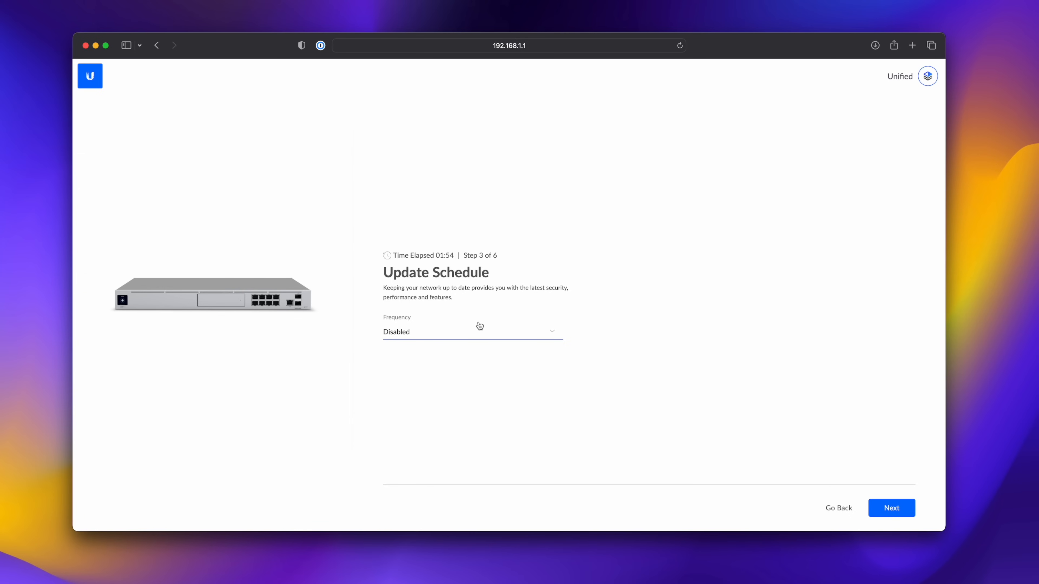
{"action": "left_click", "coordinate": [881, 507]}
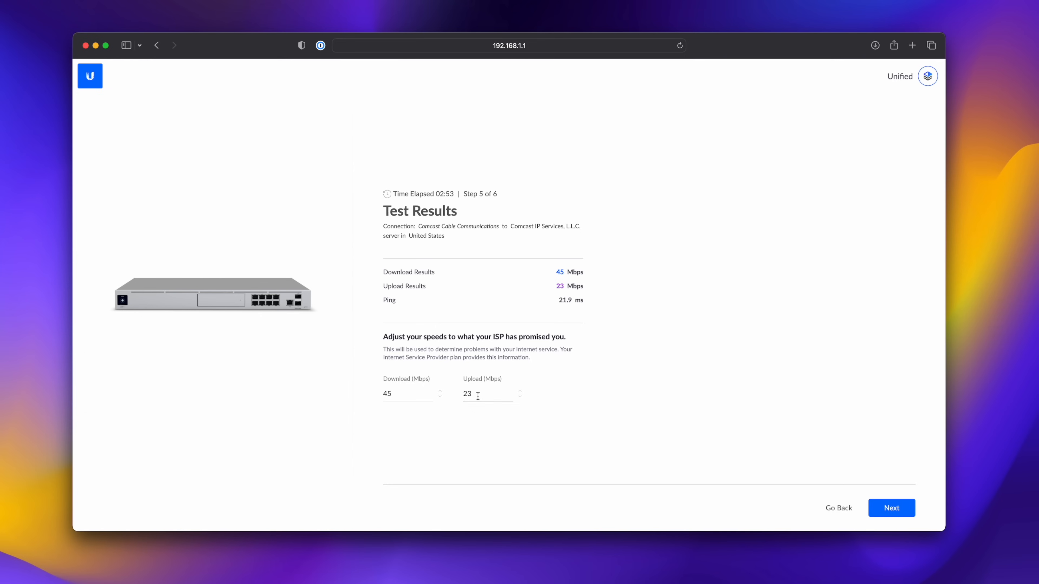
Clear the download speed in the test results to adjust it to the ISP's promised rate
{"action": "double_click", "coordinate": [390, 392]}
{"action": "key", "text": "BackSpace"}
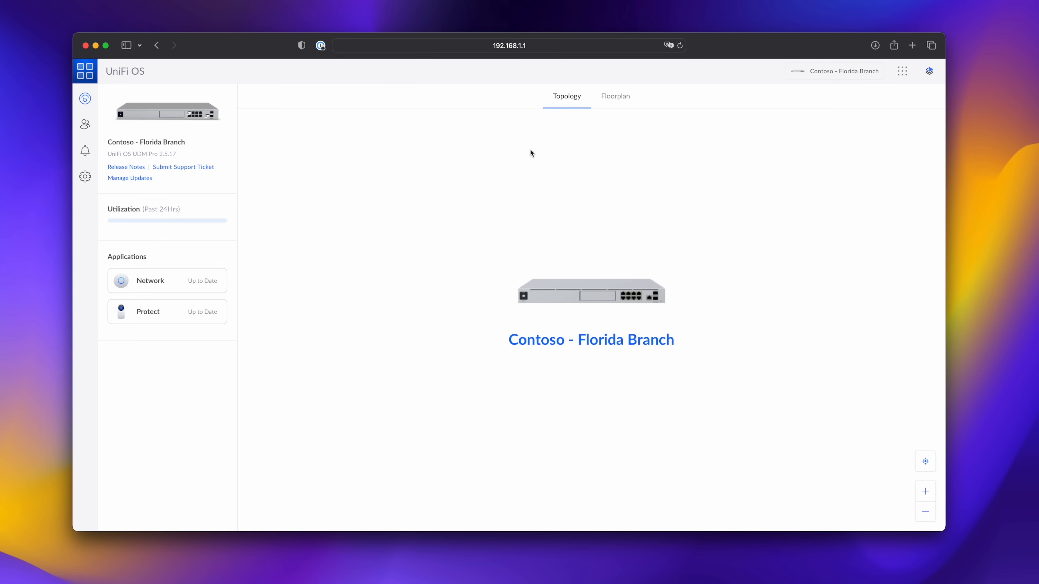
Open the console settings and examine the system options for config backup, time zone and console controls
{"action": "left_click", "coordinate": [85, 177]}
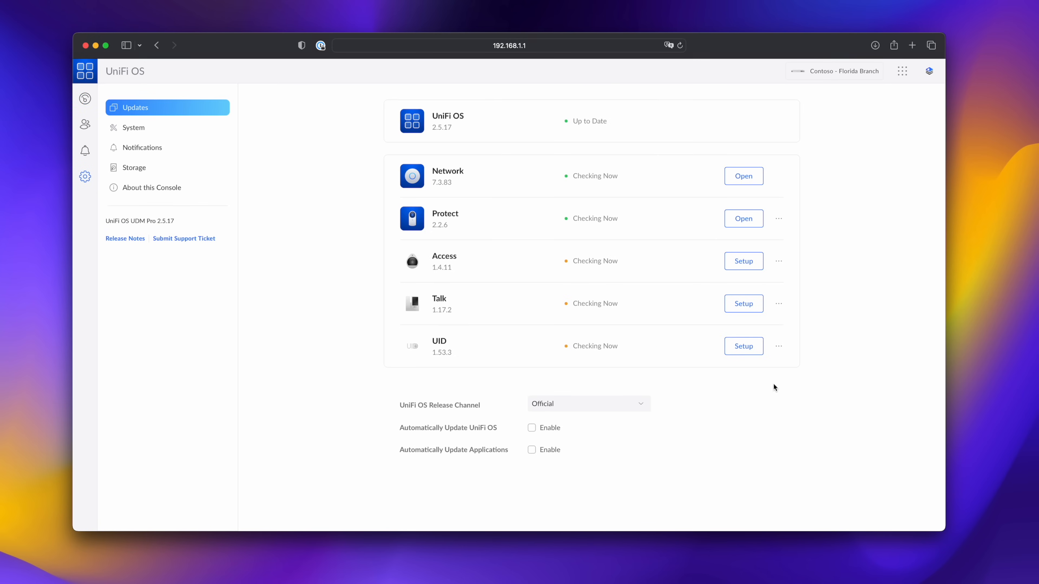
{"action": "left_click", "coordinate": [182, 132]}
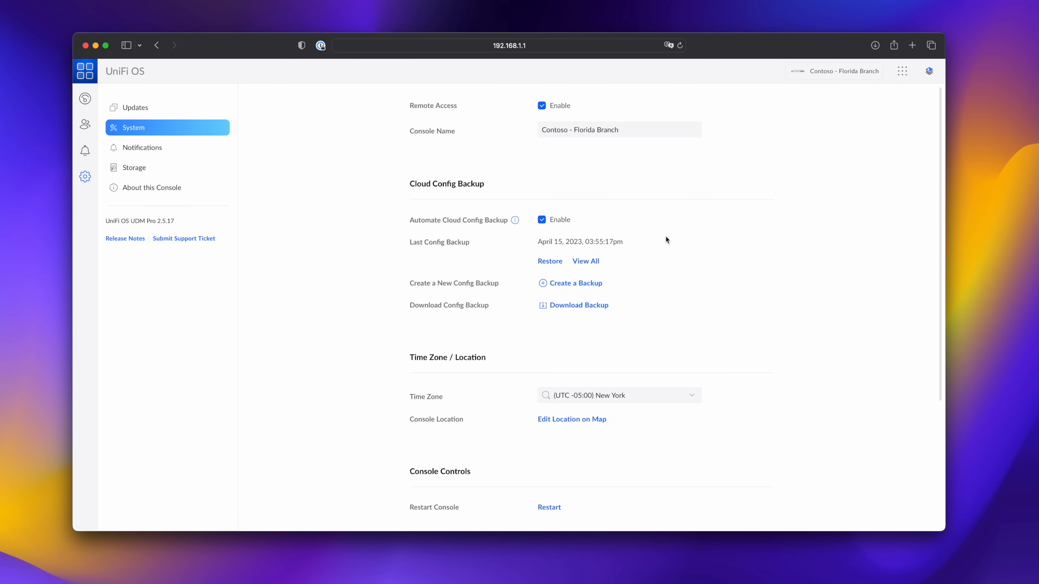
{"action": "scroll", "coordinate": [657, 289], "scroll_direction": "down", "scroll_amount": 5}
{"action": "scroll", "coordinate": [661, 292], "scroll_direction": "up", "scroll_amount": 4}
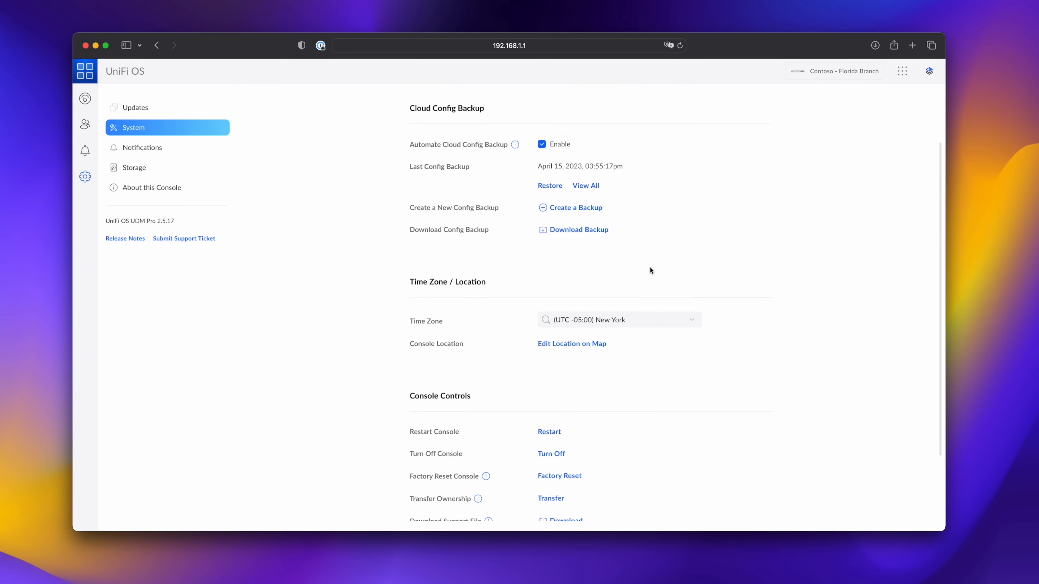
Stop the Access, Talk and UID applications from the console's list of application updates
{"action": "left_click", "coordinate": [178, 108]}
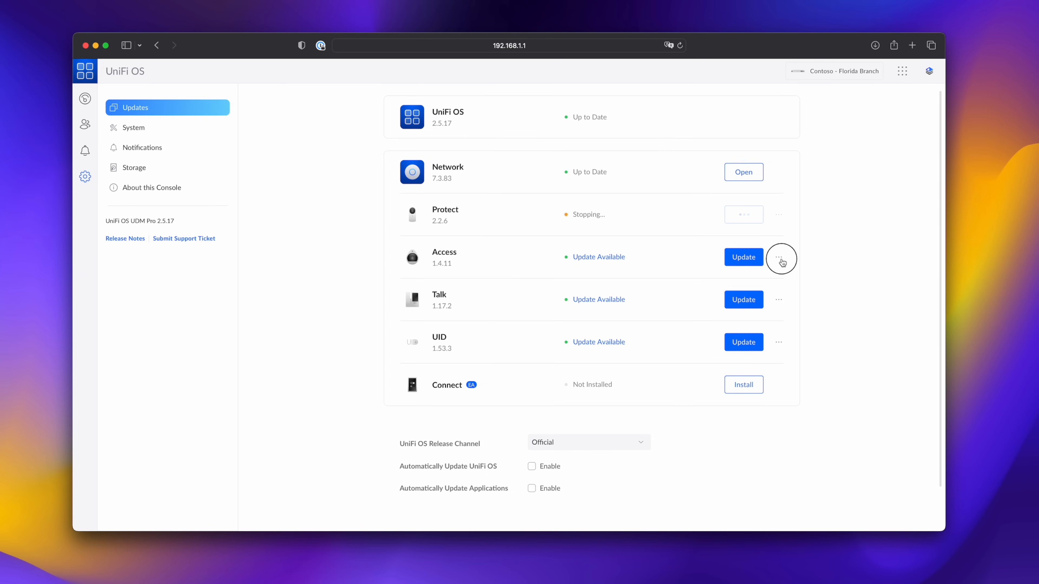
{"action": "left_click", "coordinate": [780, 258]}
{"action": "left_click", "coordinate": [804, 307]}
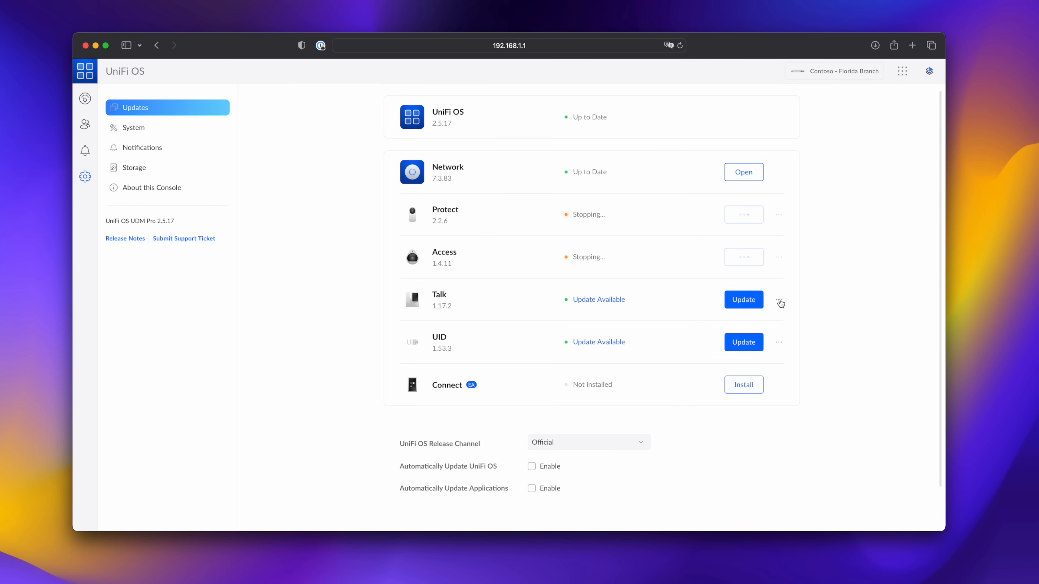
{"action": "left_click", "coordinate": [778, 299]}
{"action": "left_click", "coordinate": [800, 352]}
{"action": "left_click", "coordinate": [778, 342]}
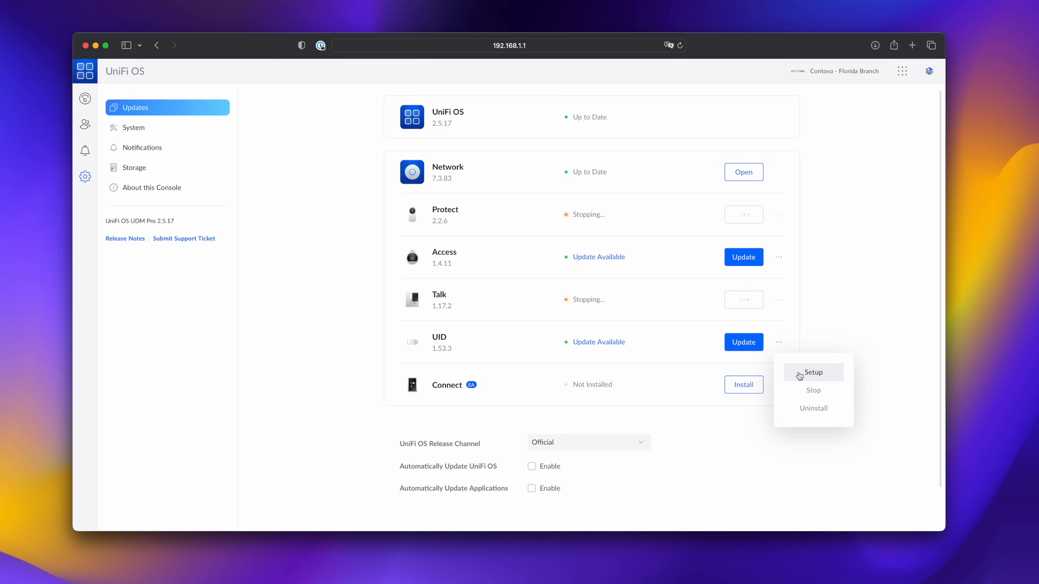
{"action": "left_click", "coordinate": [805, 394]}
Uninstall the Protect application and confirm its removal
{"action": "left_click", "coordinate": [778, 215]}
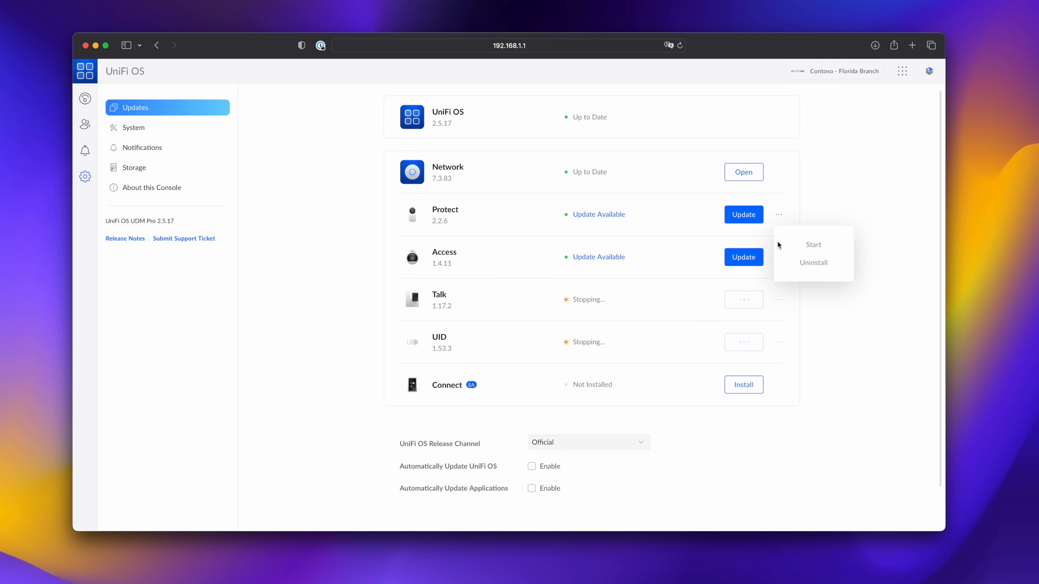
{"action": "left_click", "coordinate": [789, 264]}
{"action": "left_click", "coordinate": [581, 327]}
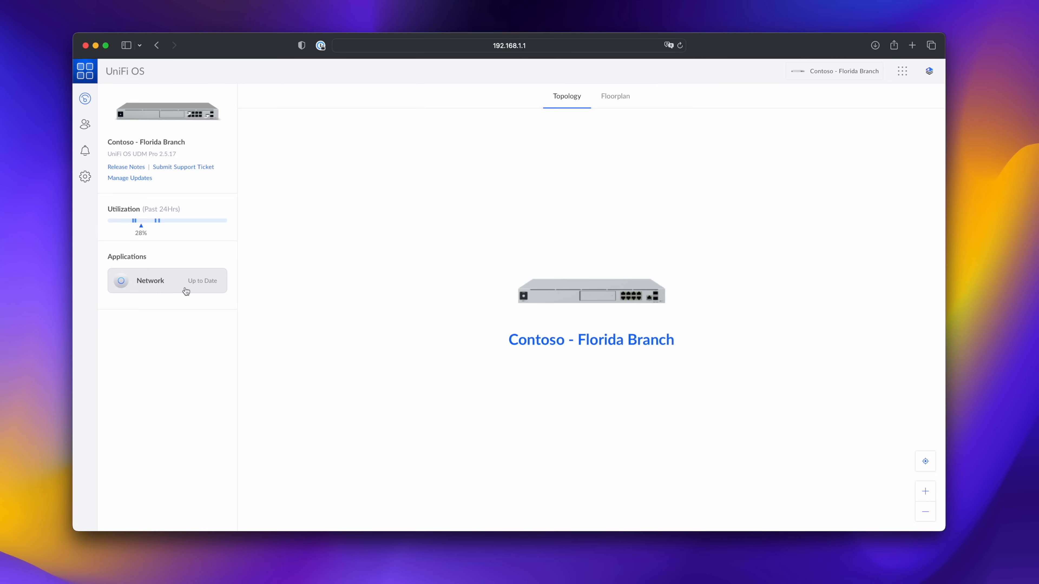
Open the Network application and adopt the USW-24-PoE switch from the UniFi devices list
{"action": "left_click", "coordinate": [185, 290]}
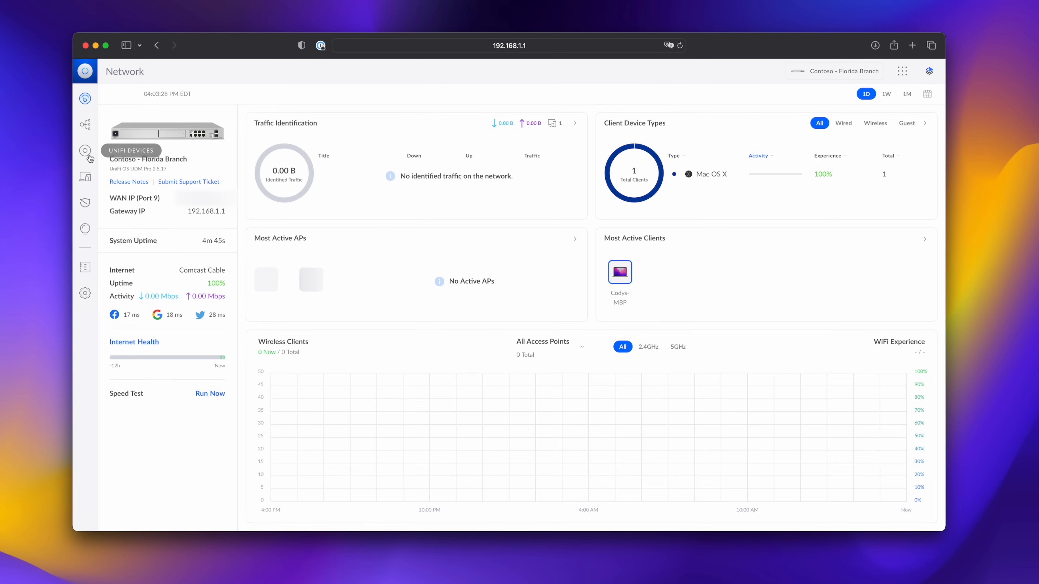
{"action": "left_click", "coordinate": [89, 155]}
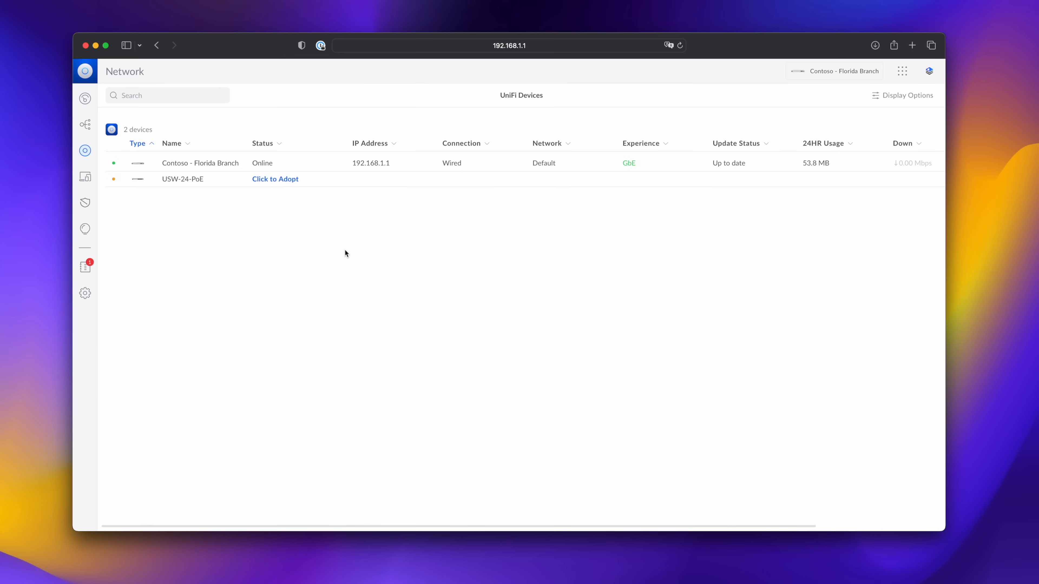
{"action": "left_click", "coordinate": [286, 181]}
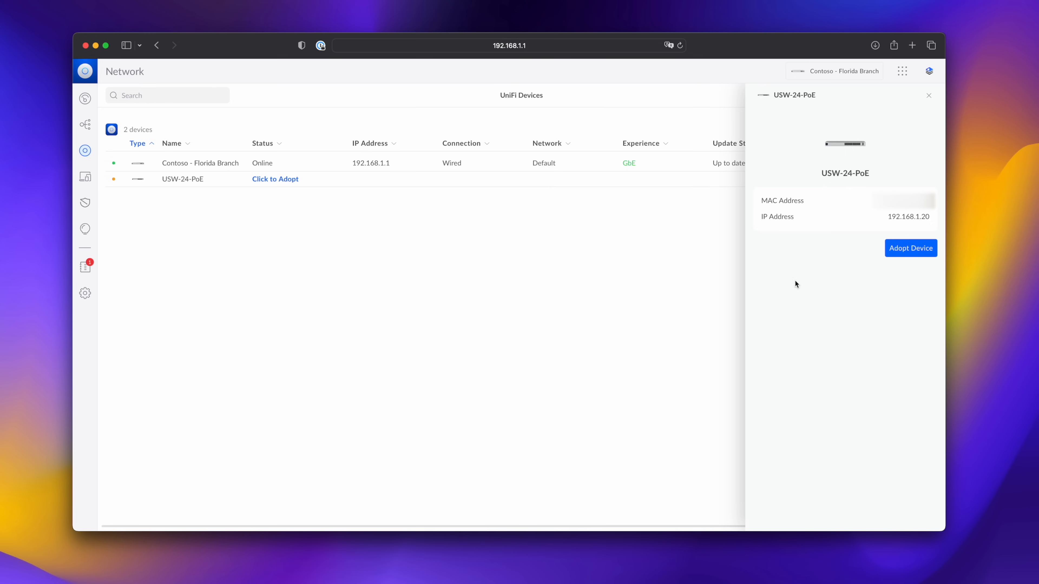
{"action": "left_click", "coordinate": [900, 250]}
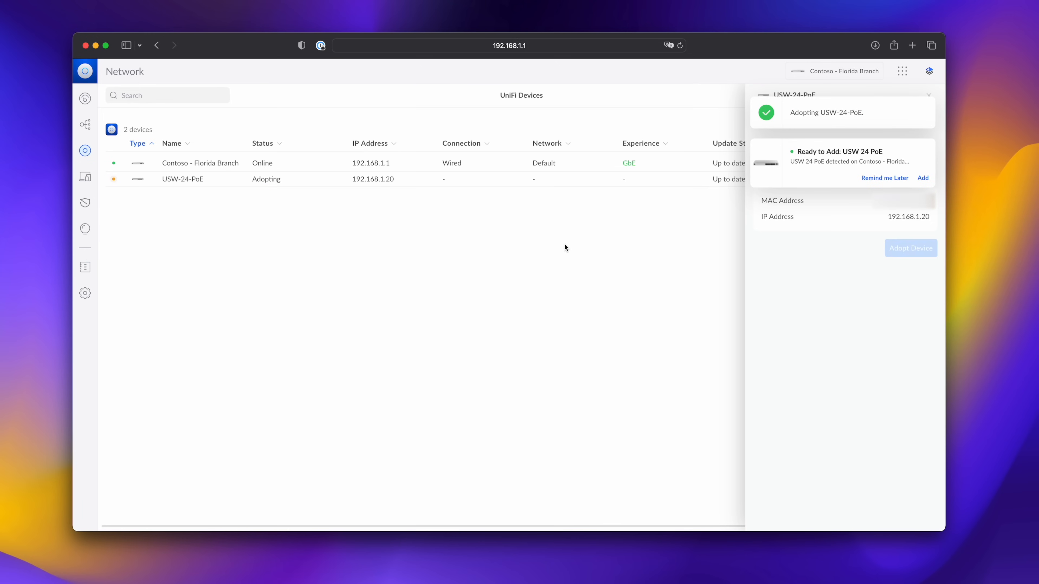
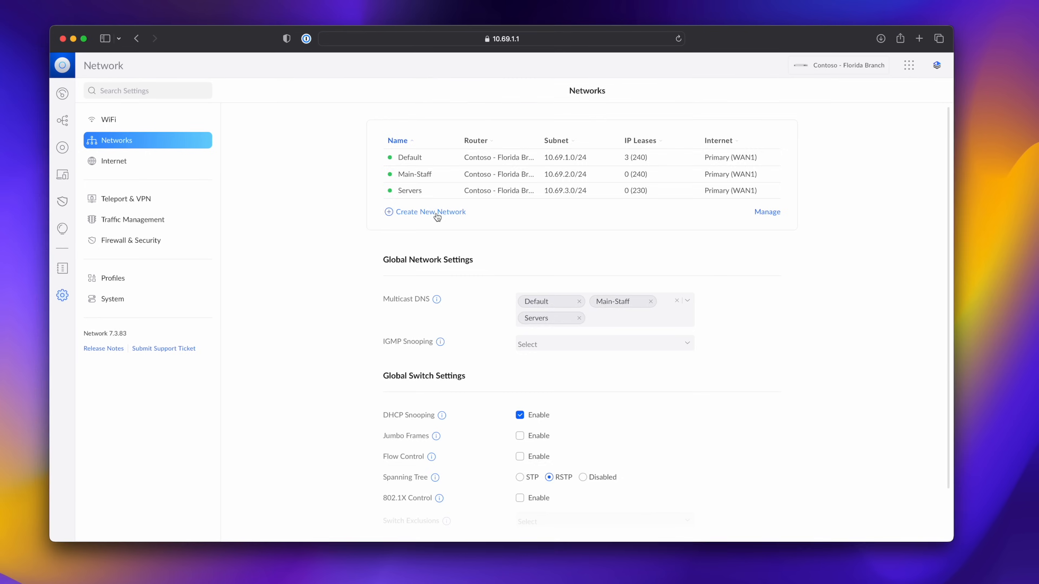
Create a new network named Guest with auto-scaling off, host address 10.68.0.1 and a 16 netmask
{"action": "left_click", "coordinate": [436, 213]}
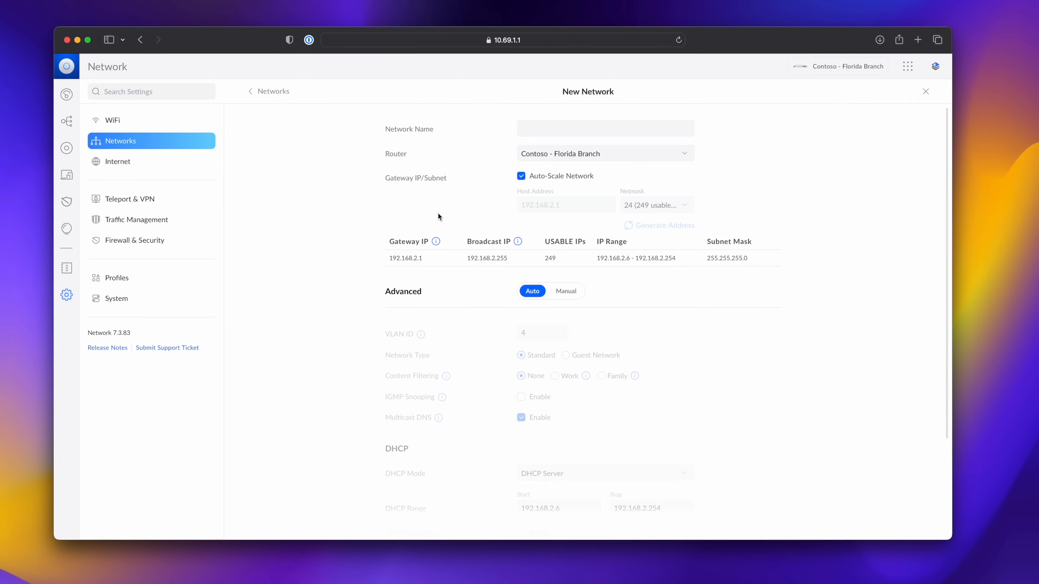
{"action": "left_click", "coordinate": [556, 130]}
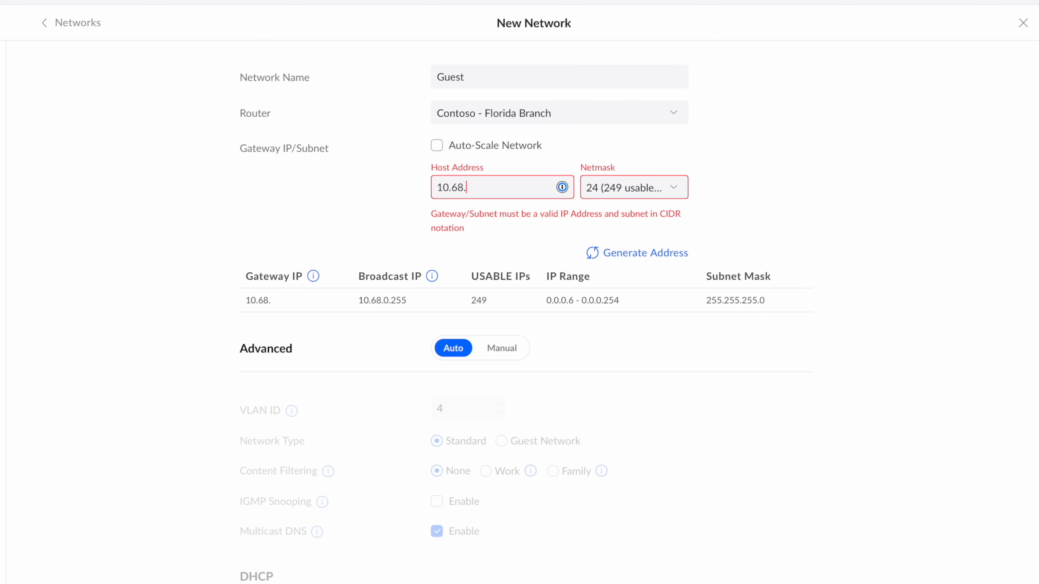
{"action": "type", "text": "1"}
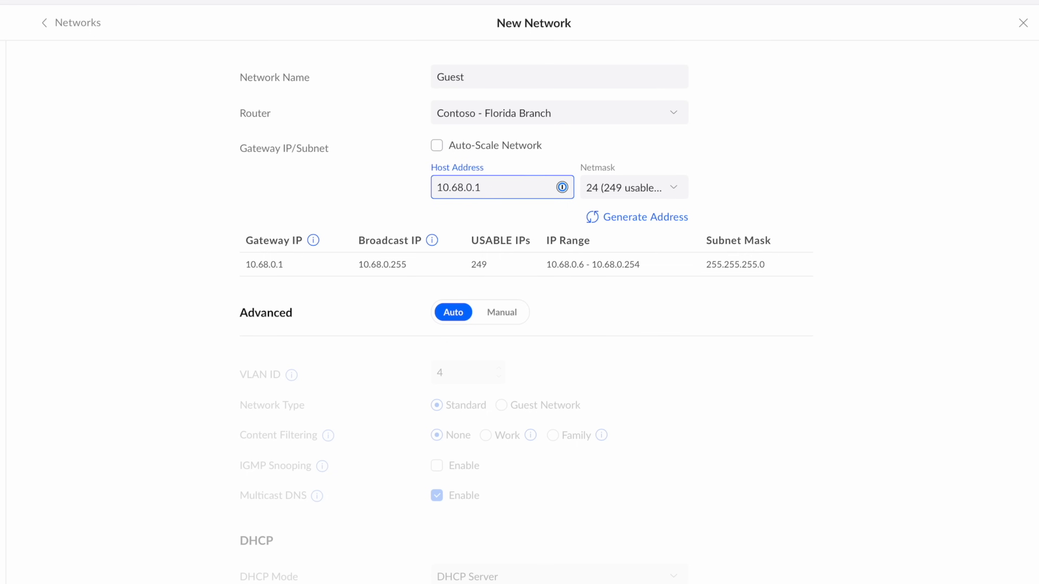
{"action": "left_click", "coordinate": [664, 190]}
{"action": "scroll", "coordinate": [669, 239], "scroll_direction": "down", "scroll_amount": 5}
{"action": "scroll", "coordinate": [669, 241], "scroll_direction": "down", "scroll_amount": 5}
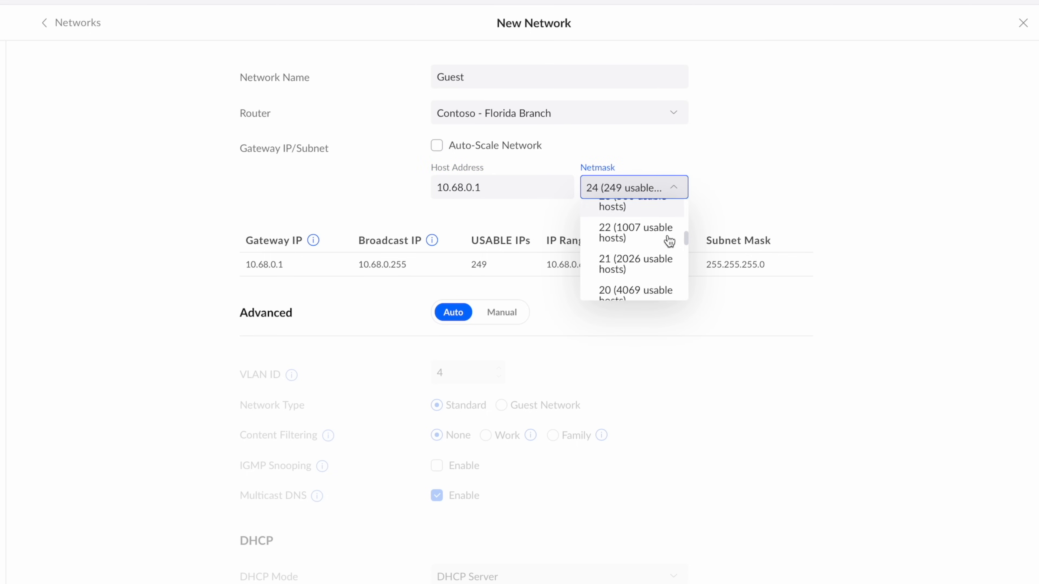
{"action": "scroll", "coordinate": [668, 244], "scroll_direction": "down", "scroll_amount": 2}
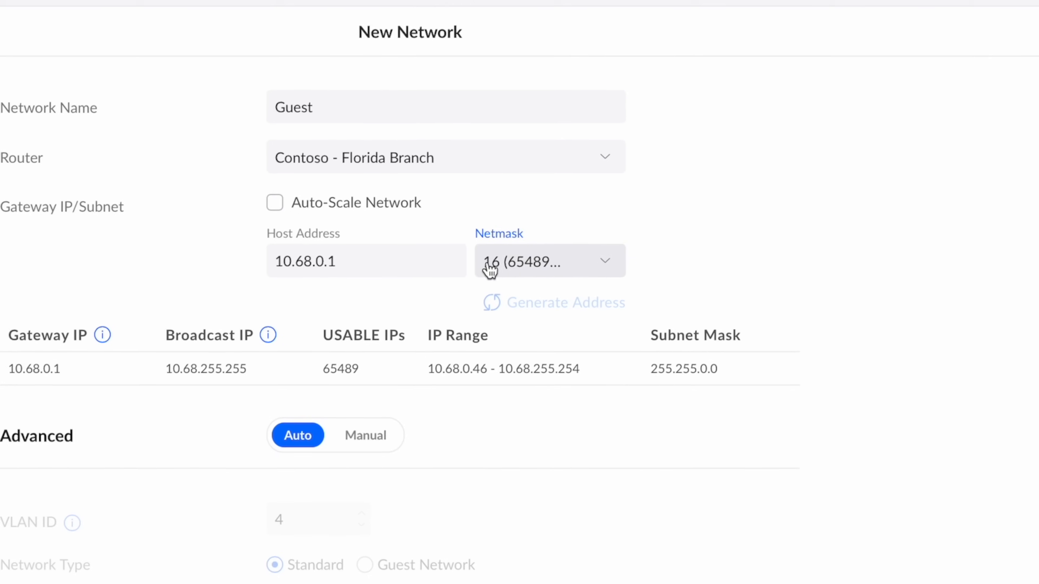
{"action": "mouse_move", "coordinate": [463, 369]}
{"action": "left_mouse_down"}
{"action": "mouse_move", "coordinate": [482, 369]}
{"action": "mouse_move", "coordinate": [469, 377]}
{"action": "left_mouse_up"}
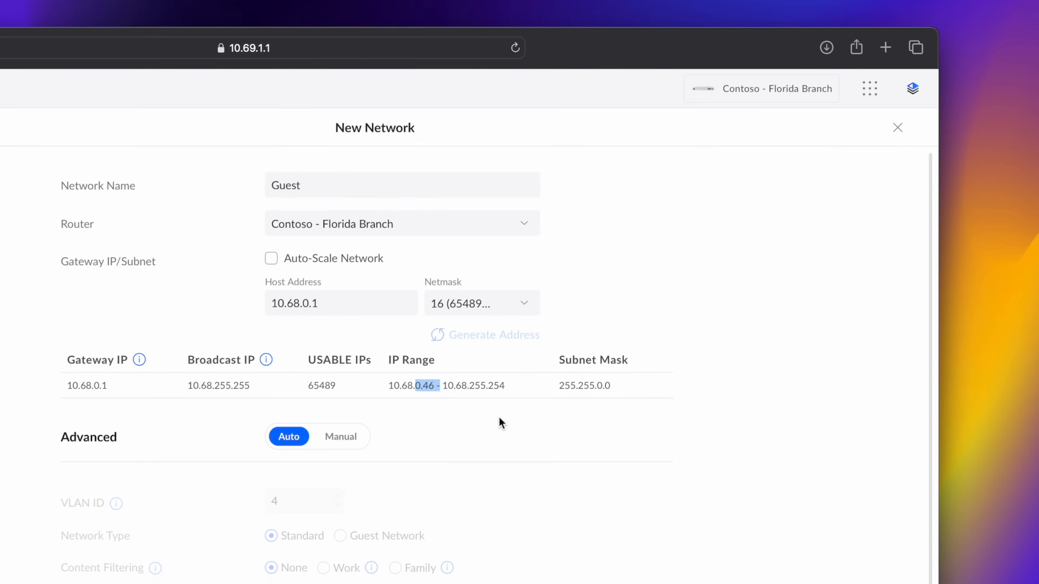
Configure the Guest network manually with VLAN ID 68, the Guest Network type and Family content filtering, and review its DHCP settings
{"action": "left_click", "coordinate": [341, 436]}
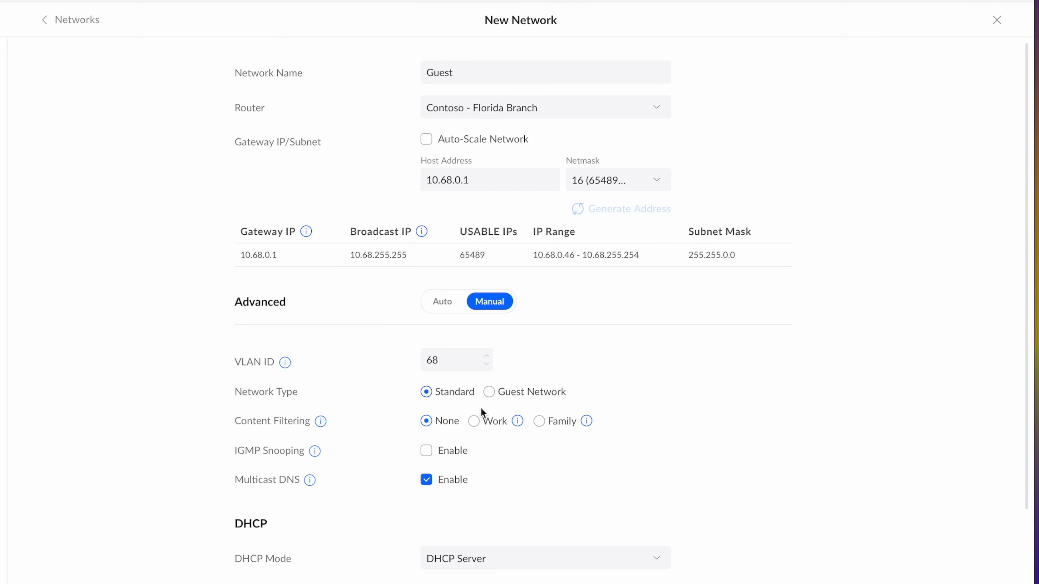
{"action": "left_click", "coordinate": [528, 404]}
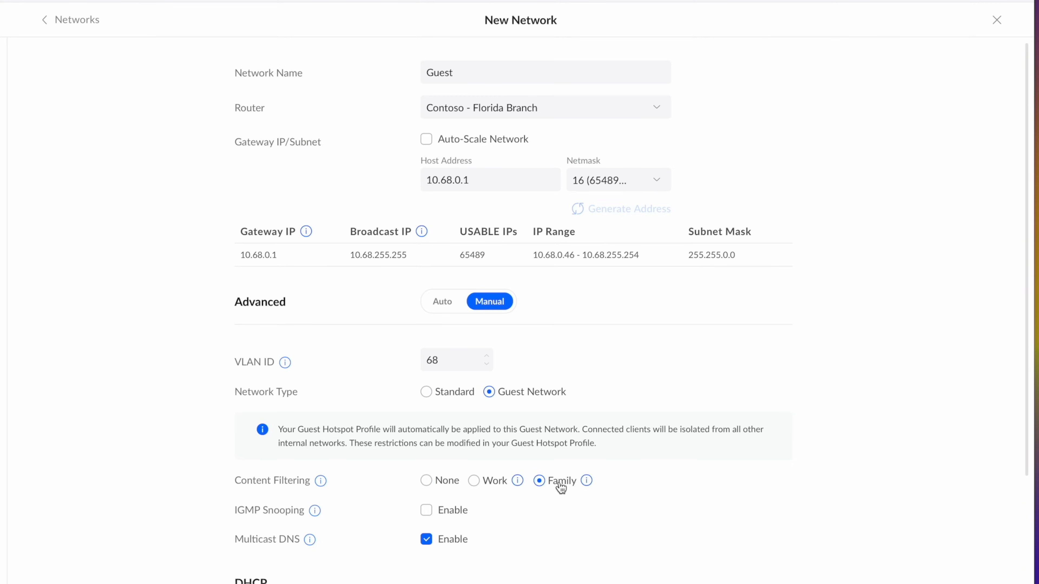
{"action": "mouse_move", "coordinate": [587, 483]}
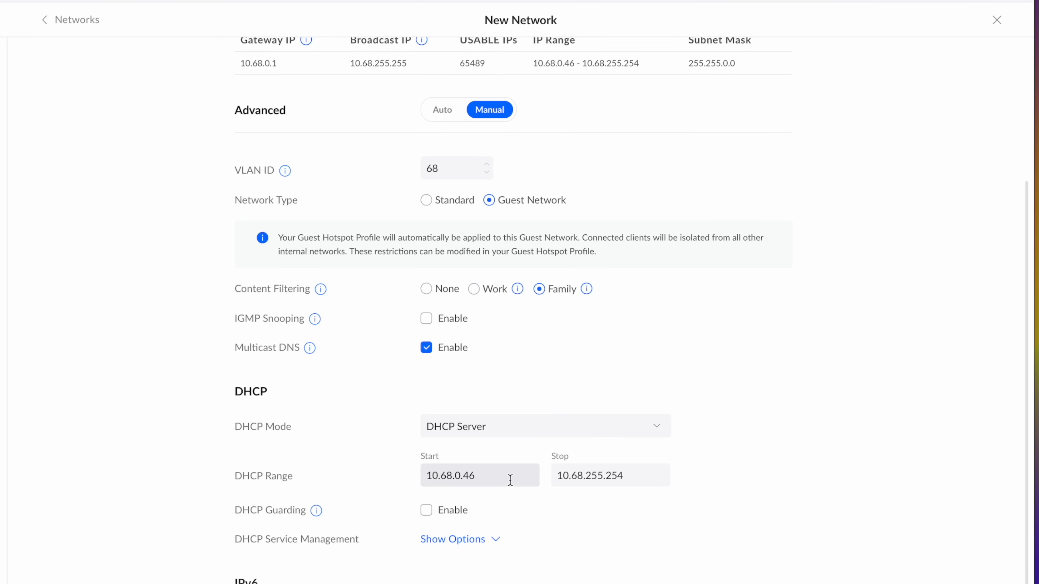
{"action": "scroll", "coordinate": [510, 480], "scroll_direction": "down", "scroll_amount": 2}
{"action": "scroll", "coordinate": [510, 483], "scroll_direction": "up", "scroll_amount": 6}
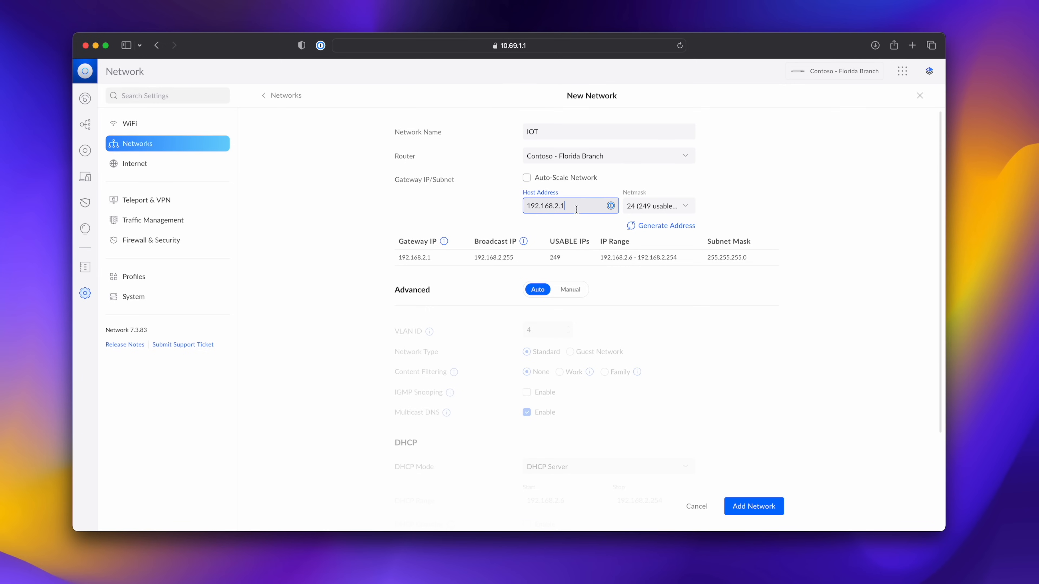
Set the IOT network's host address to 10.69.20.1, configure VLAN ID 20 and the Guest Network type manually, and add the network
{"action": "key", "text": "BackSpace"}
{"action": "key", "text": "BackSpace"}
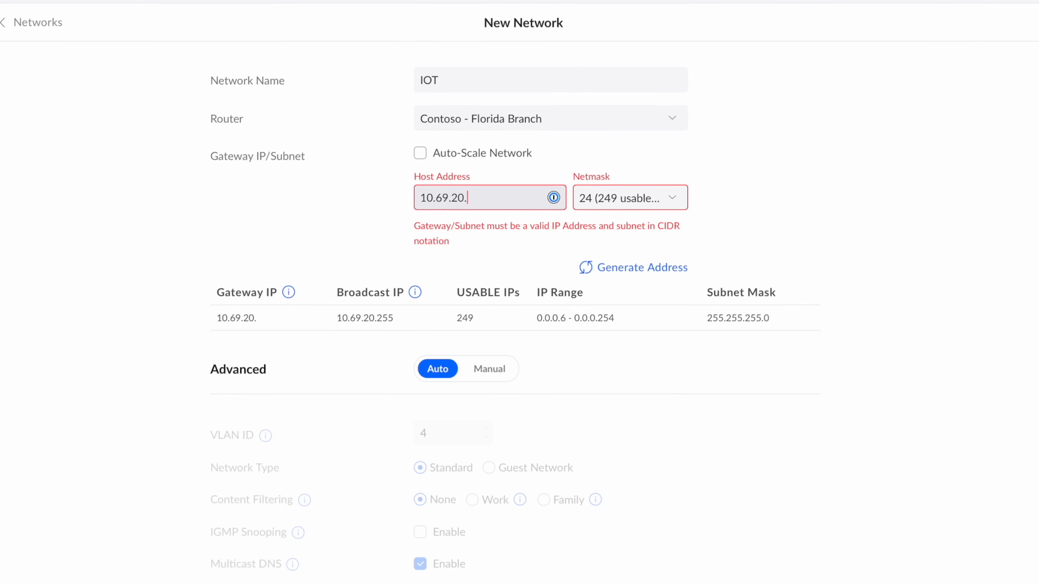
{"action": "type", "text": "10.69.20.1"}
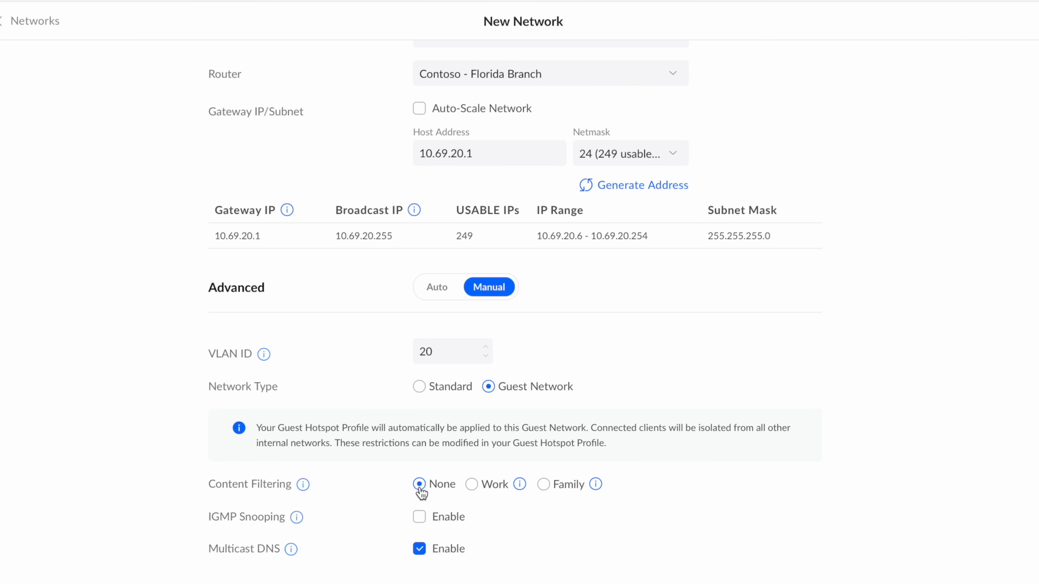
{"action": "scroll", "coordinate": [491, 487], "scroll_direction": "down", "scroll_amount": 5}
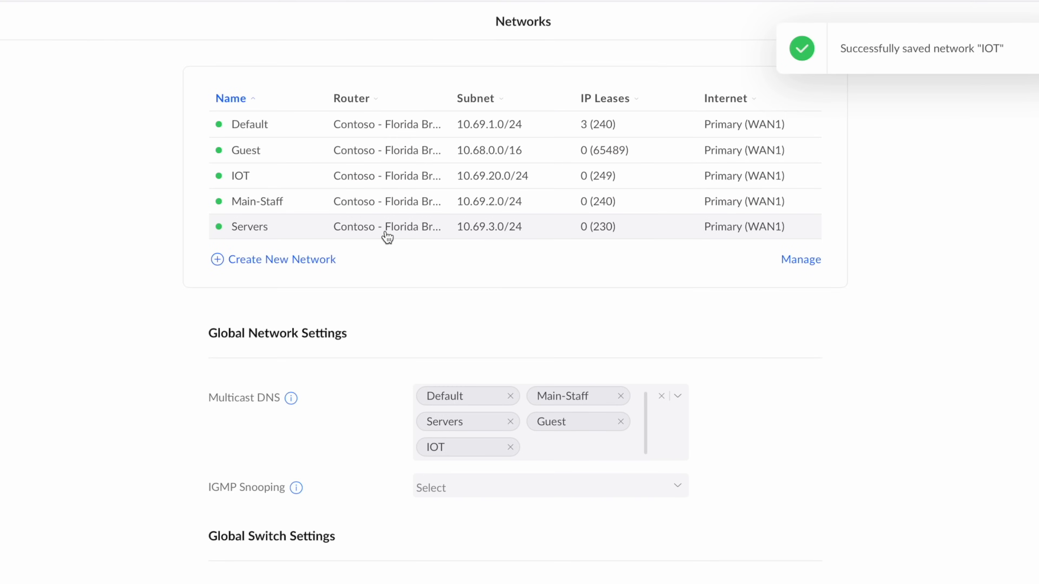
Start creating another network and begin its name with "S"
{"action": "left_click", "coordinate": [328, 262]}
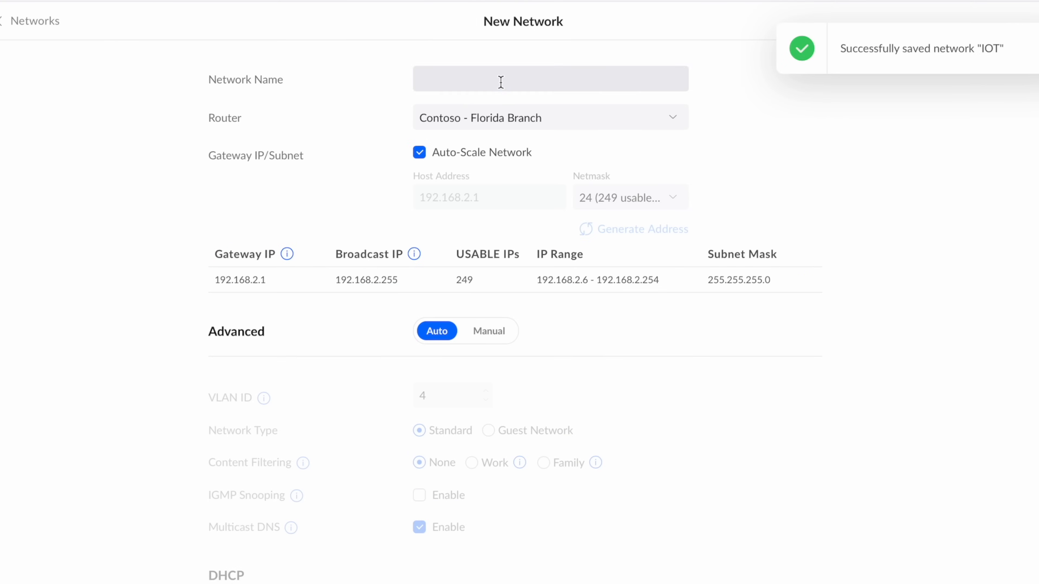
{"action": "type", "text": "S"}
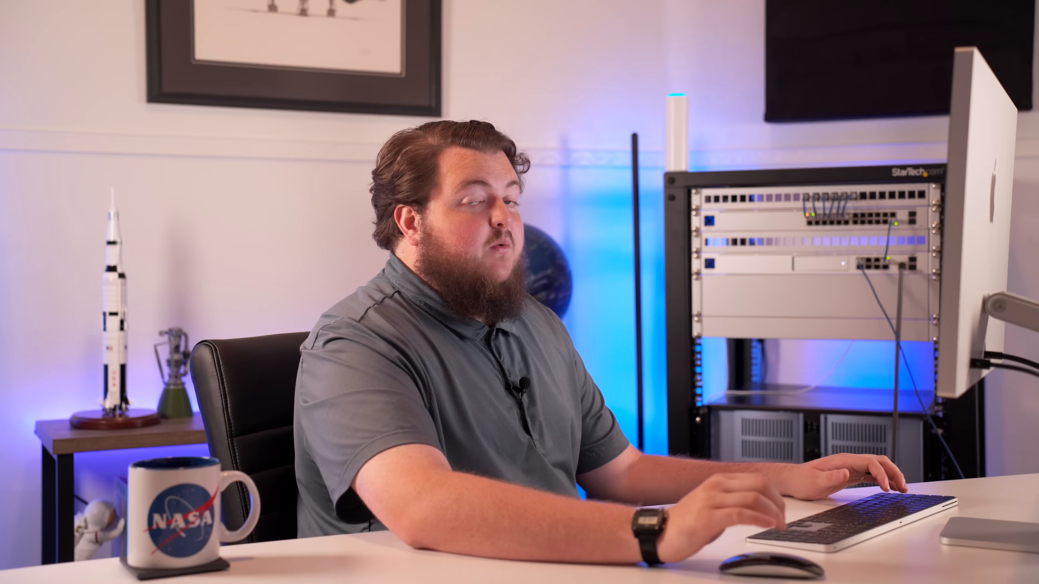
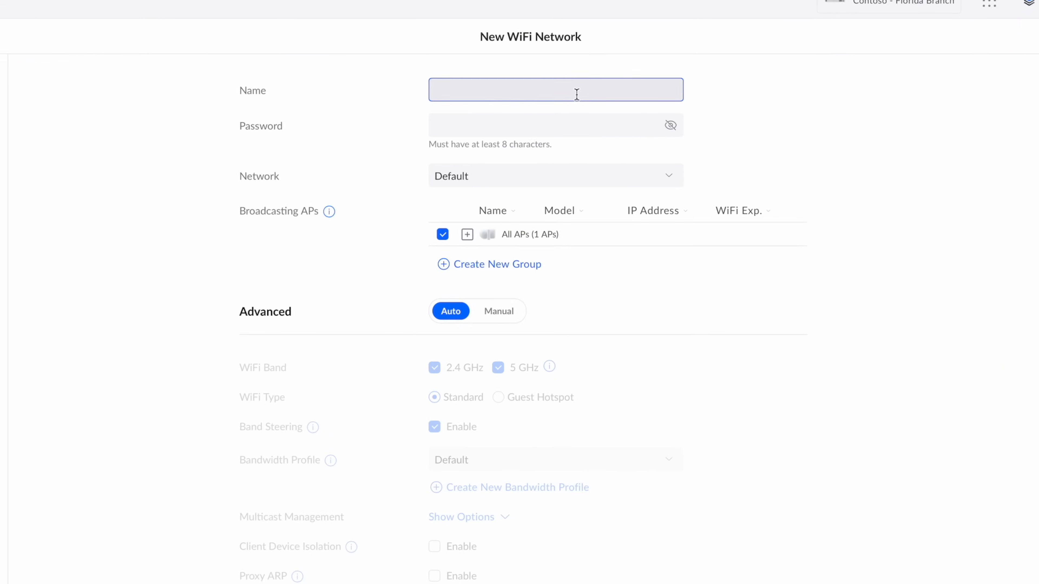
Name the new WiFi network Contoso-Staff, enter its WiFi password and assign it to the Main-Staff network
{"action": "type", "text": "Contoso-Staff"}
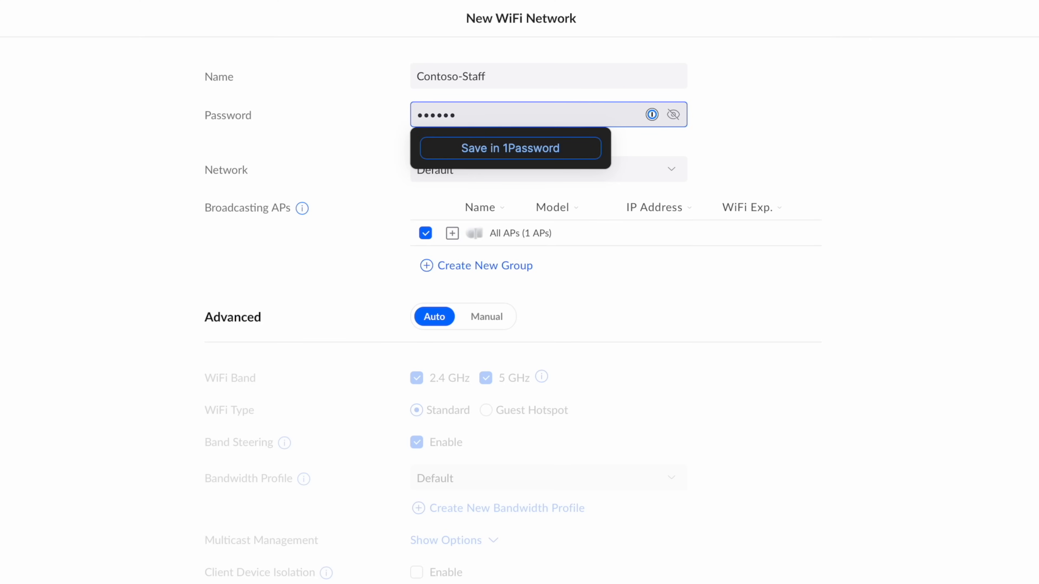
{"action": "left_click", "coordinate": [674, 115]}
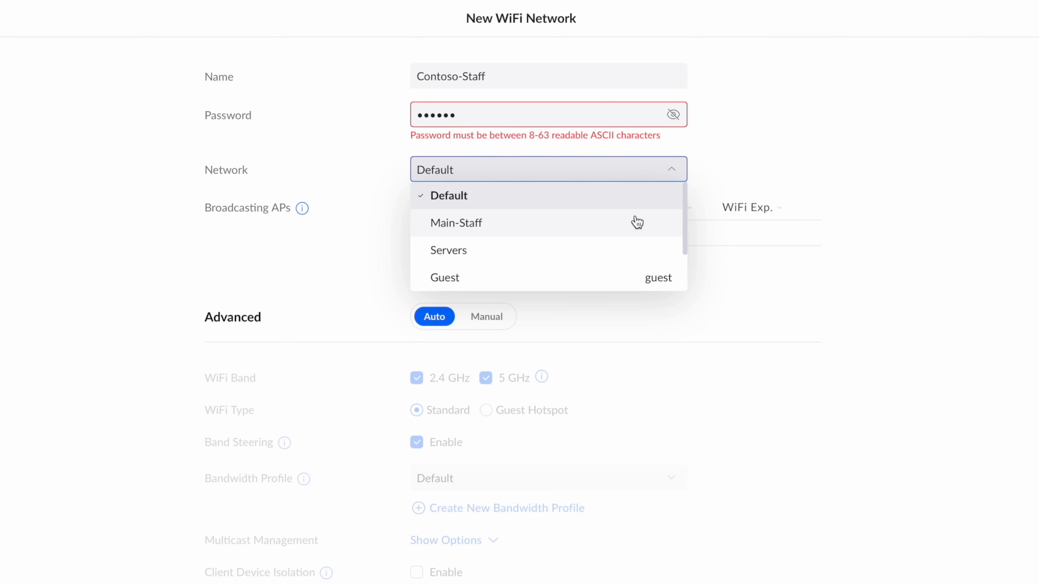
{"action": "left_click", "coordinate": [448, 230]}
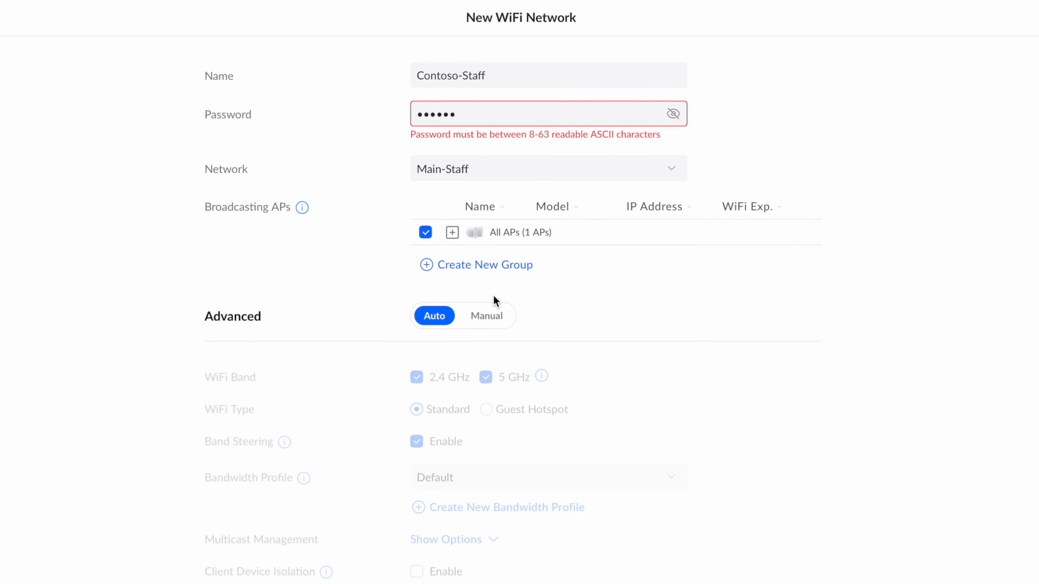
Switch the WiFi network's advanced settings to manual and set the security protocol to WPA2/WPA3
{"action": "left_click", "coordinate": [491, 316]}
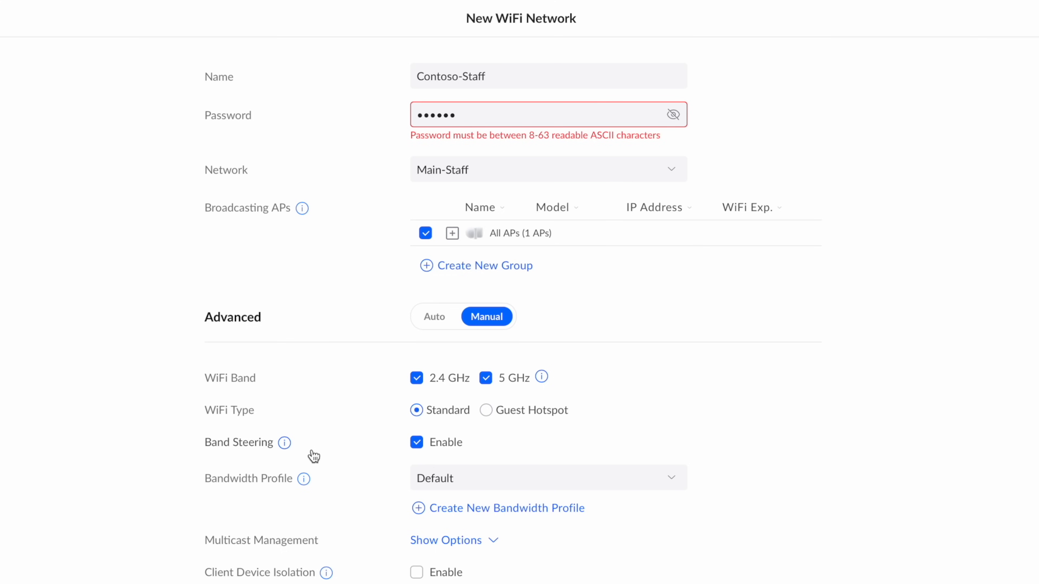
{"action": "scroll", "coordinate": [540, 436], "scroll_direction": "down", "scroll_amount": 4}
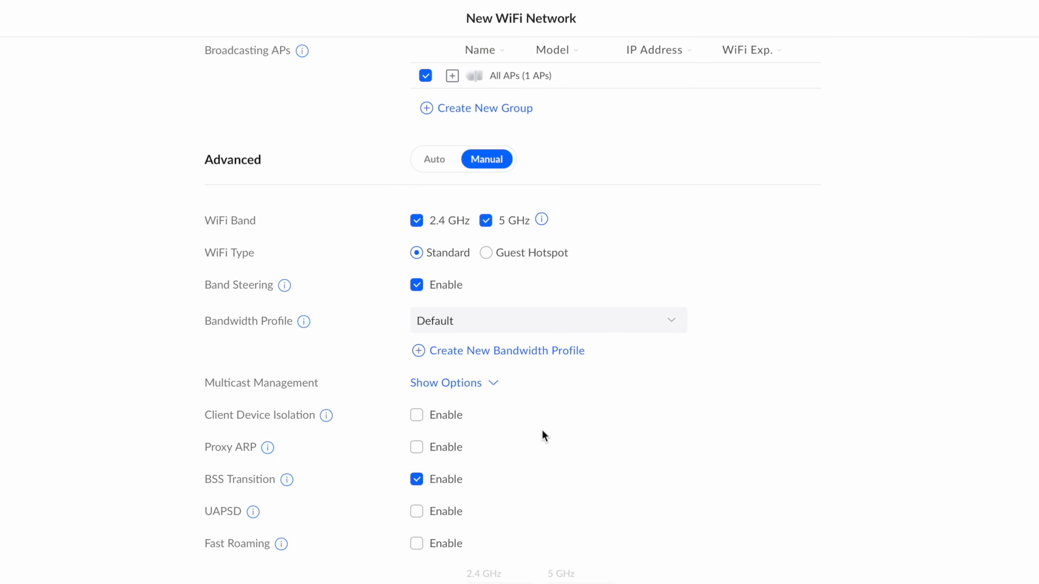
{"action": "scroll", "coordinate": [543, 432], "scroll_direction": "down", "scroll_amount": 4}
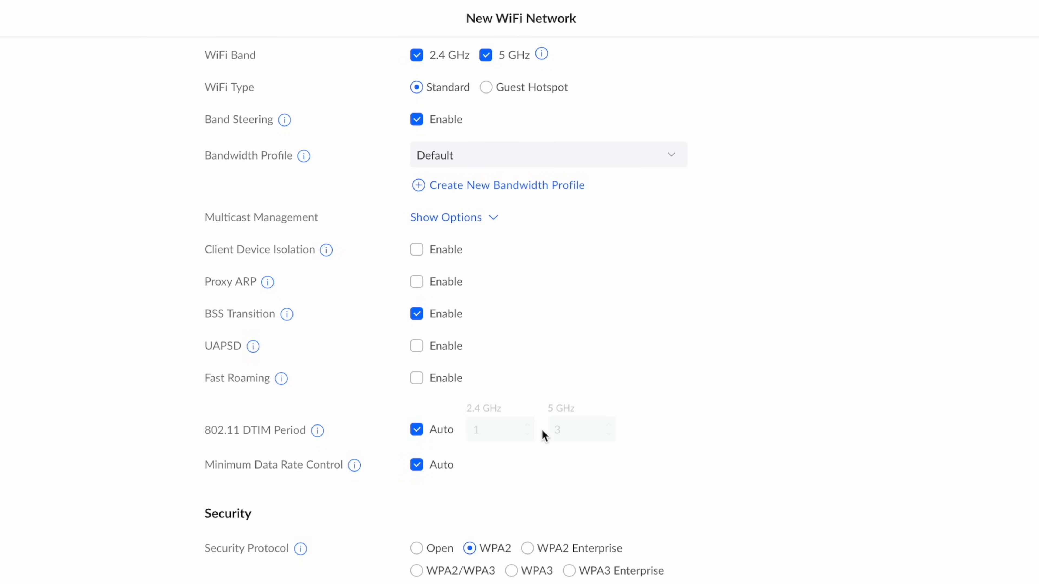
{"action": "scroll", "coordinate": [543, 429], "scroll_direction": "up", "scroll_amount": 8}
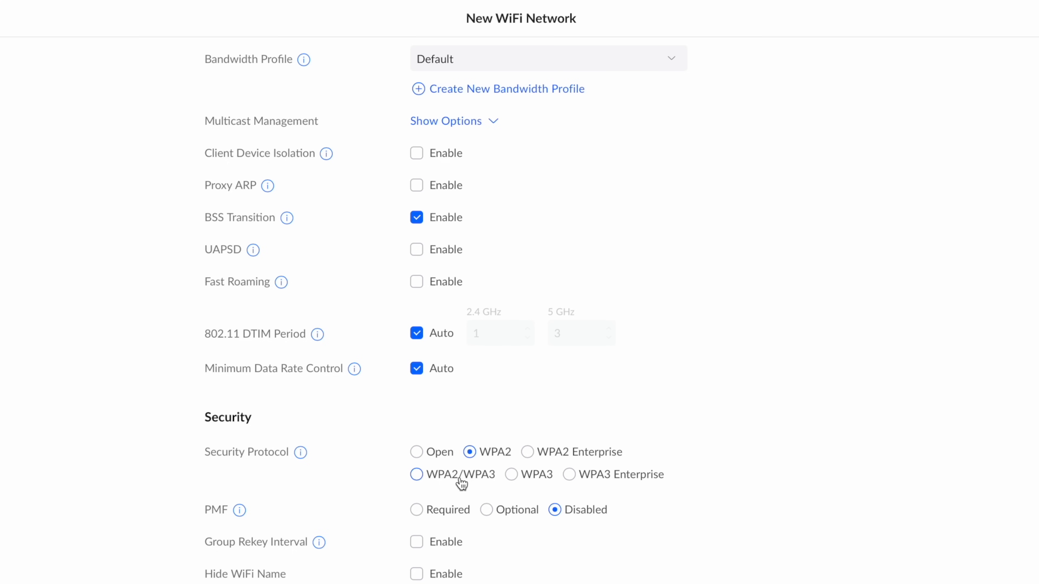
{"action": "left_click", "coordinate": [461, 484]}
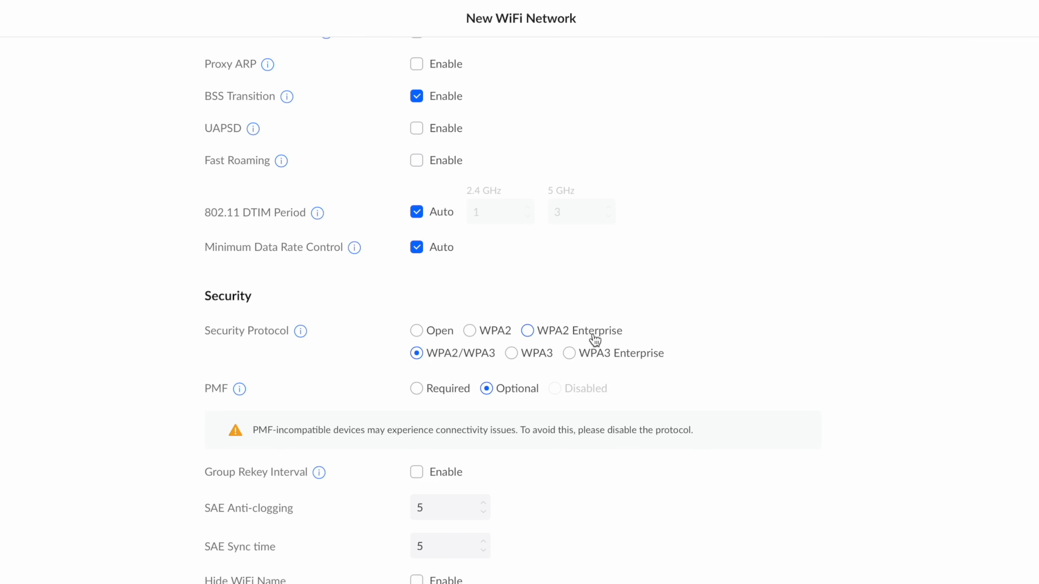
{"action": "left_click", "coordinate": [594, 339]}
{"action": "scroll", "coordinate": [595, 340], "scroll_direction": "down", "scroll_amount": 1}
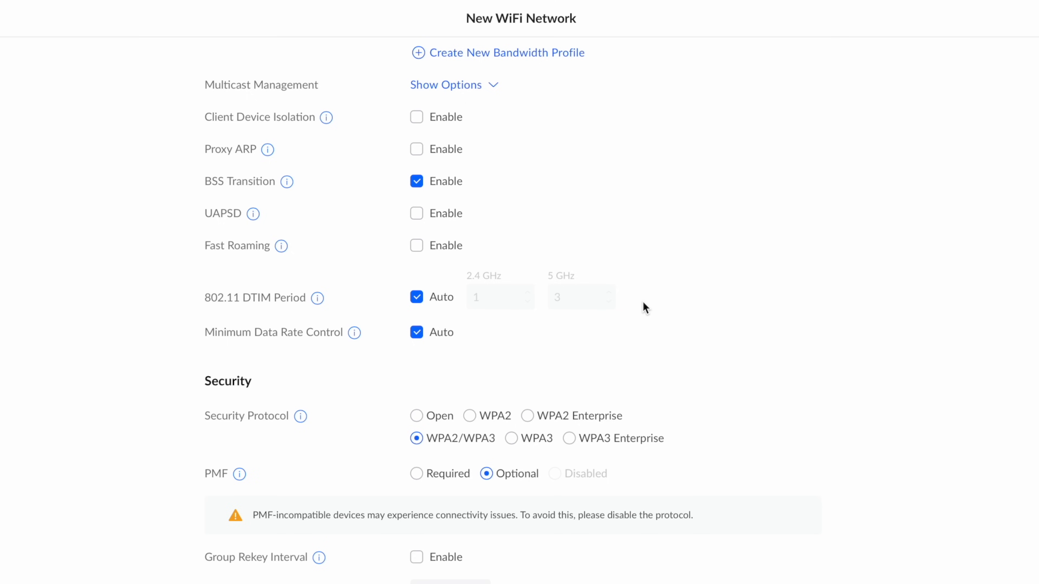
Review the WiFi password field, WiFi Scheduler, MAC Address Filter and RADIUS MAC Authentication options of the new WiFi network
{"action": "scroll", "coordinate": [643, 303], "scroll_direction": "up", "scroll_amount": 10}
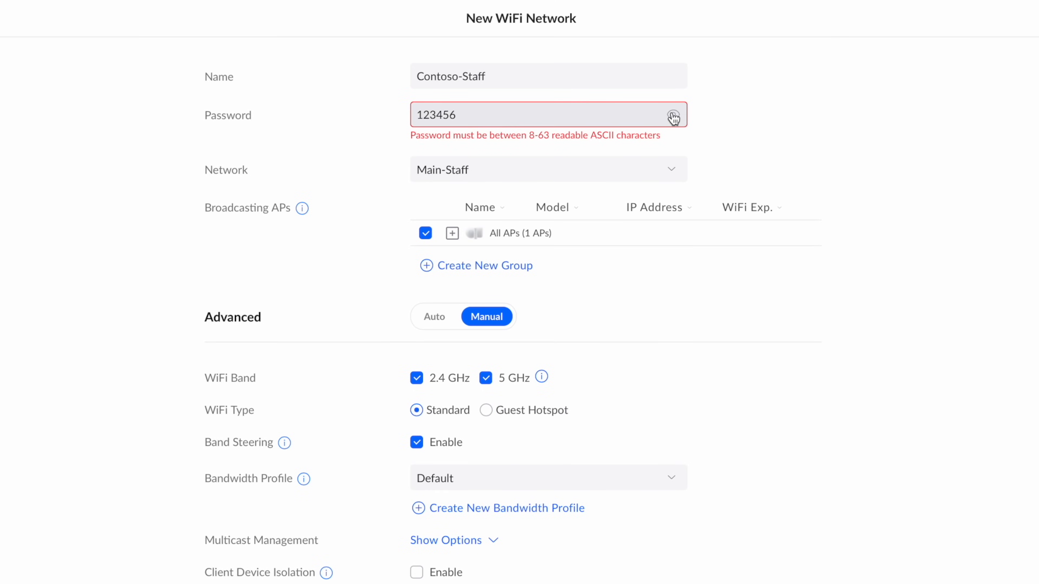
{"action": "scroll", "coordinate": [586, 337], "scroll_direction": "down", "scroll_amount": 15}
{"action": "scroll", "coordinate": [347, 120], "scroll_direction": "up", "scroll_amount": 15}
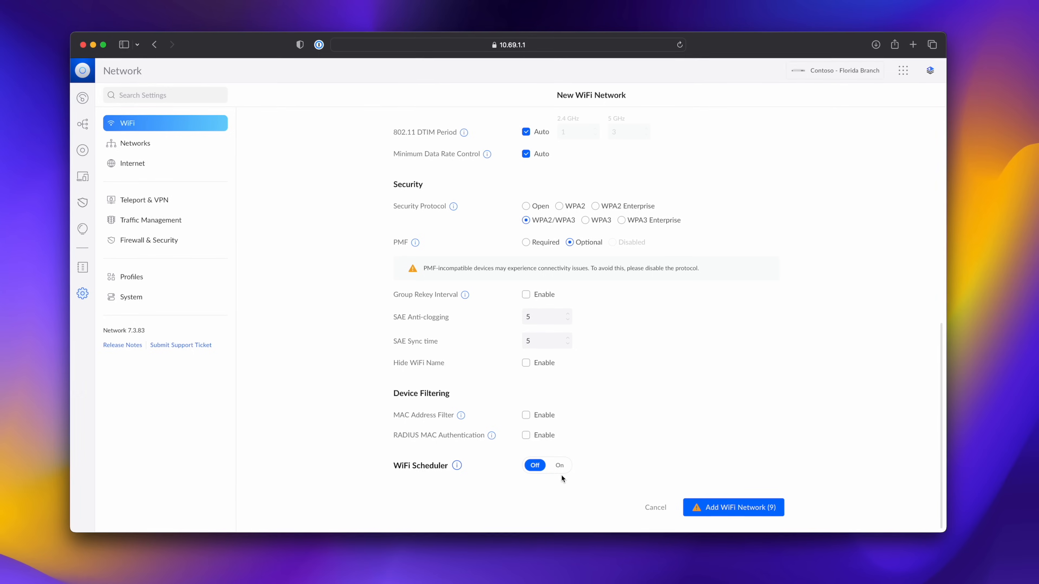
{"action": "left_click", "coordinate": [560, 465]}
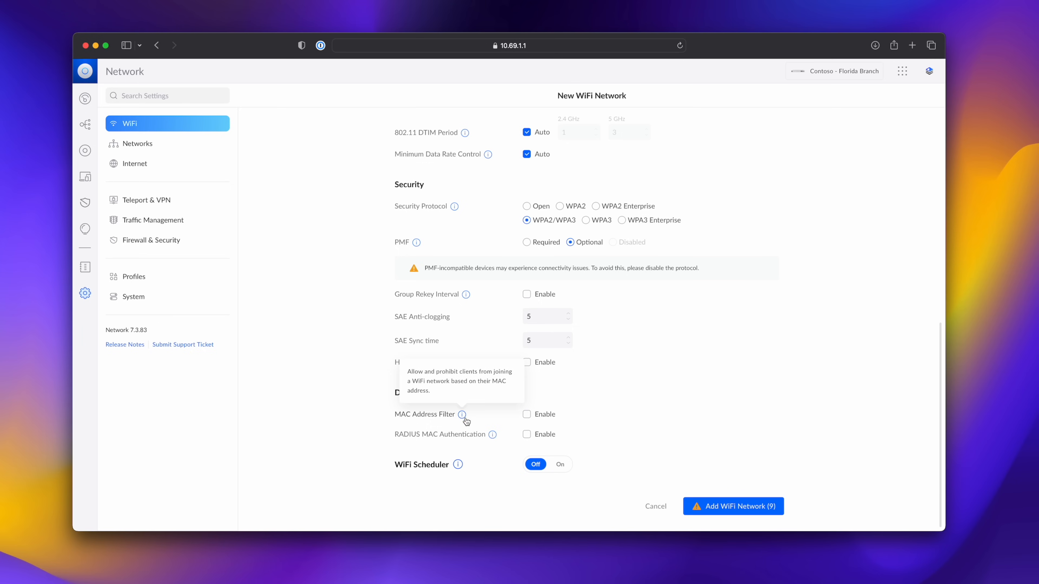
{"action": "mouse_move", "coordinate": [492, 435]}
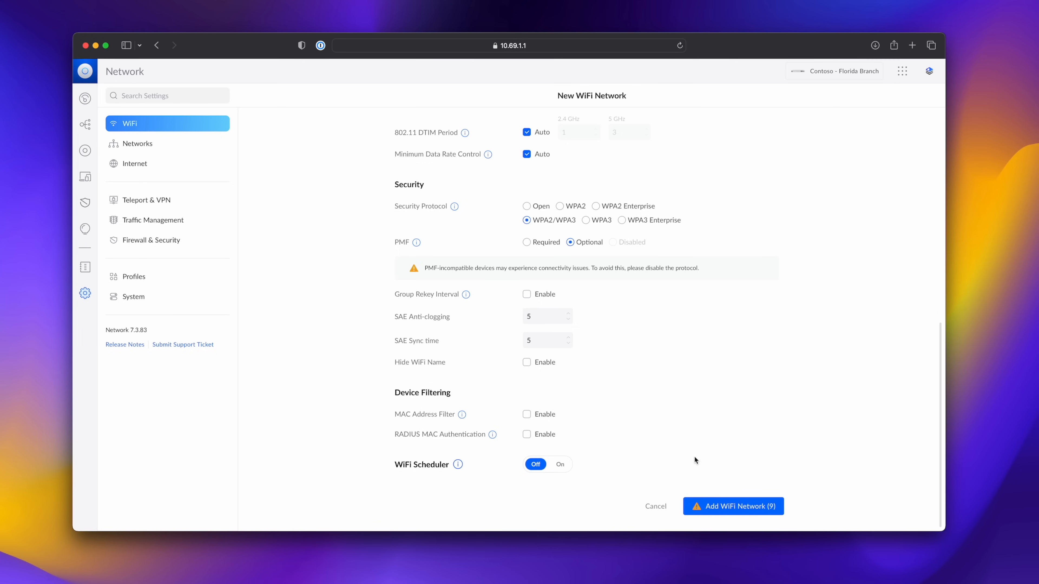